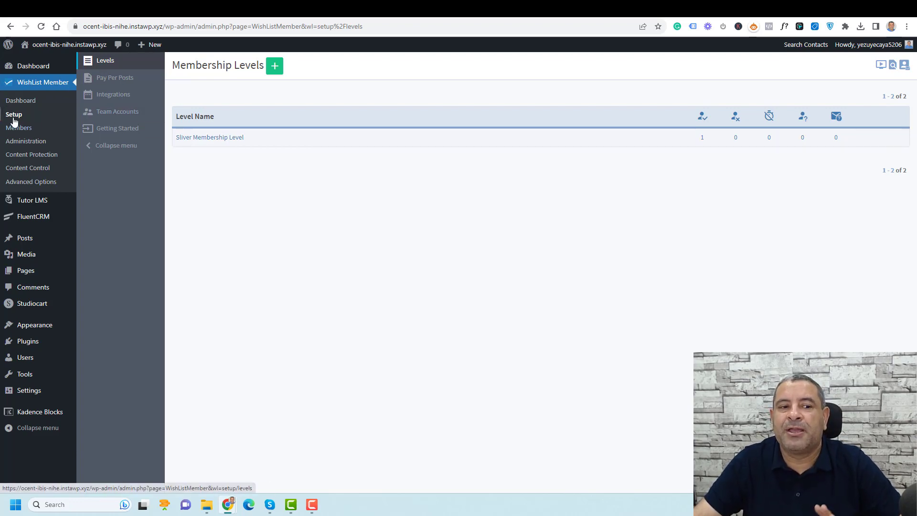
Add a new membership level named 'Free Level' and apply the name
click(273, 71)
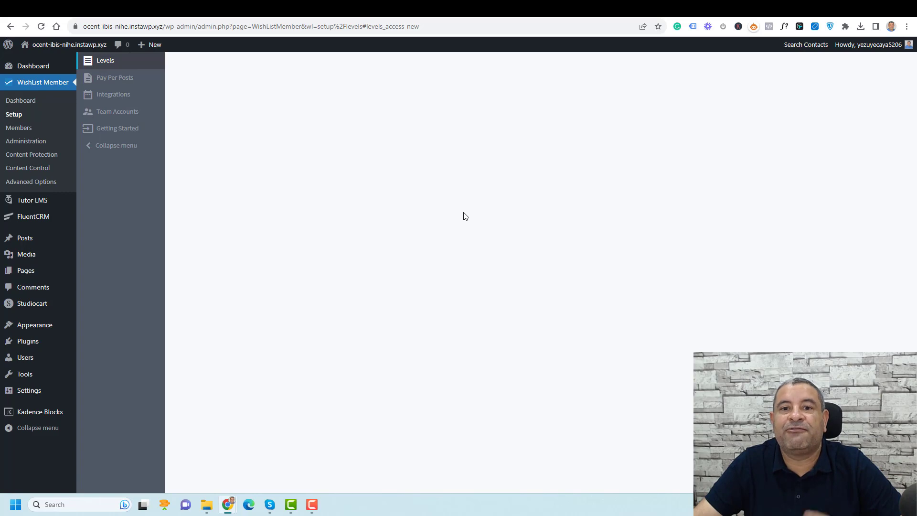
text(Freel)
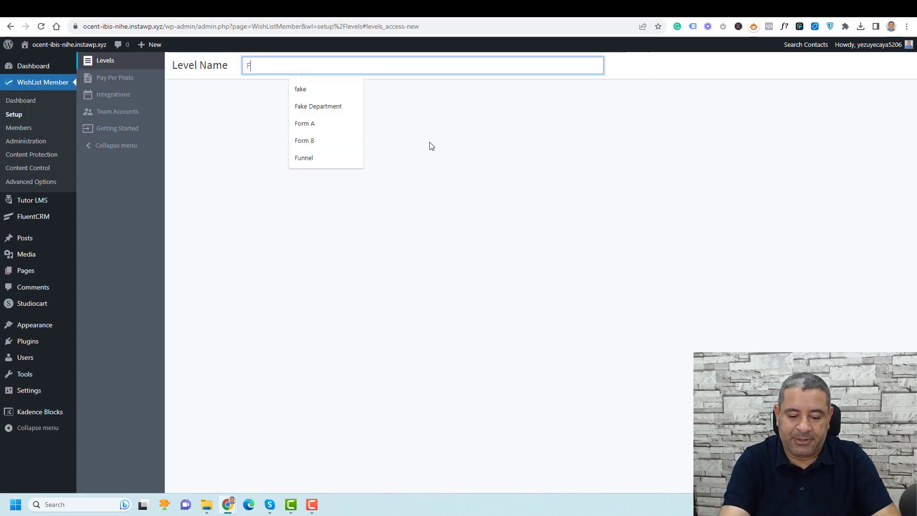
key(BackSpace)
key(BackSpace)
key(BackSpace)
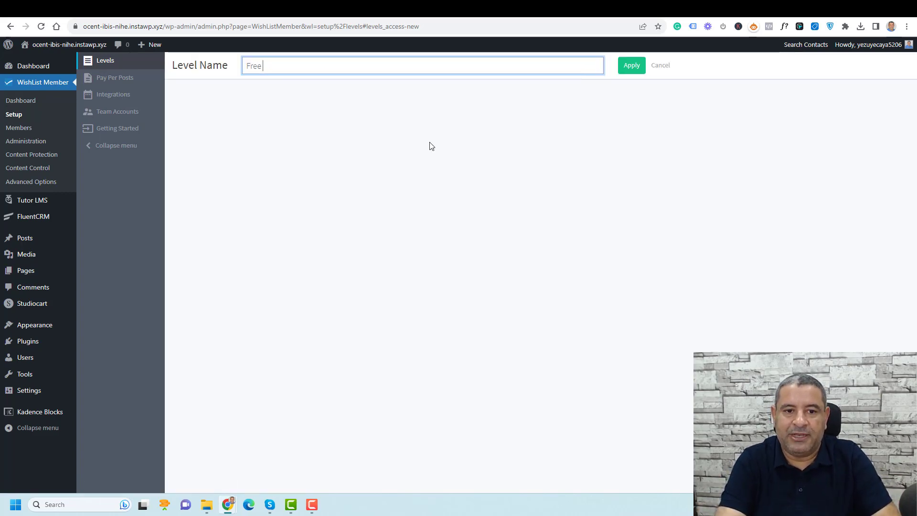
text(Level)
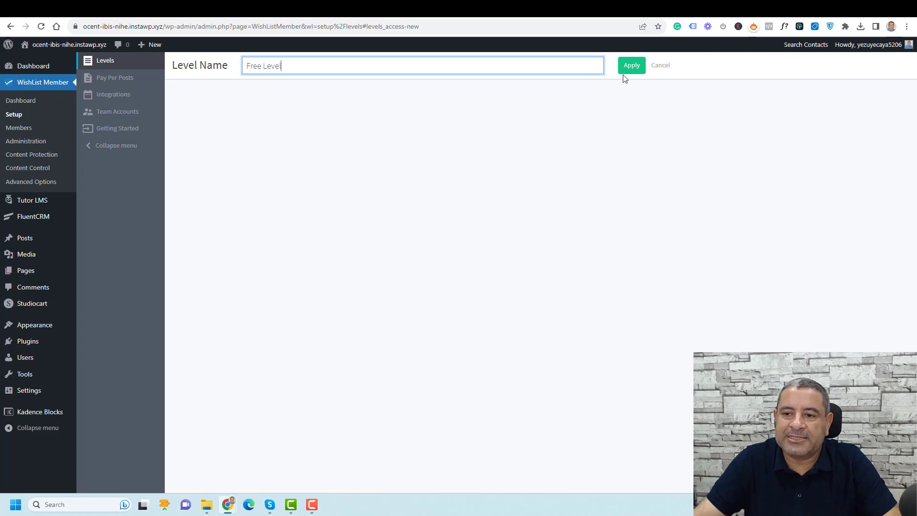
click(632, 67)
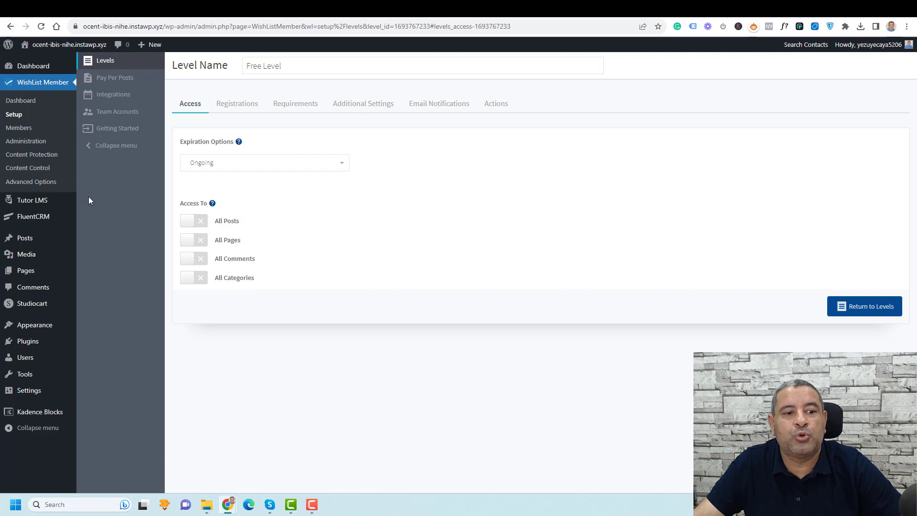
Under Advanced Options > Registrations, add a custom registration form named 'Free Members Form'
click(33, 183)
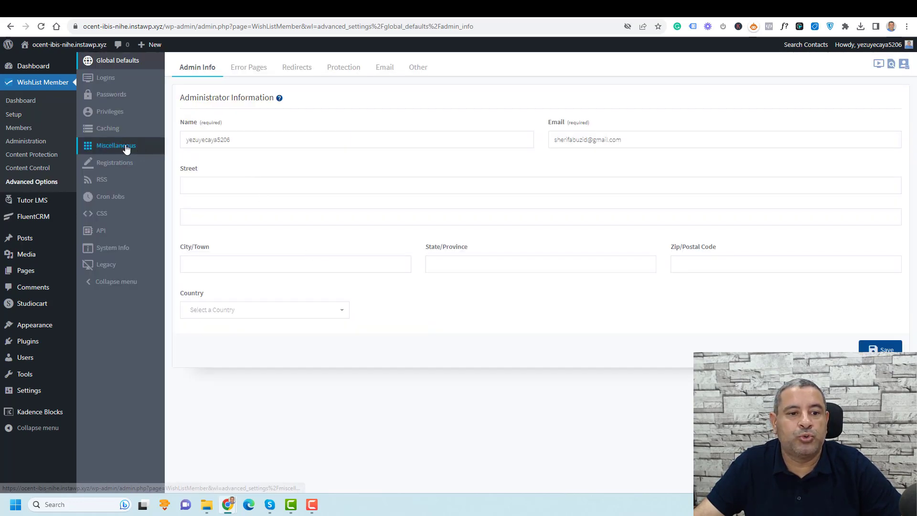
click(127, 164)
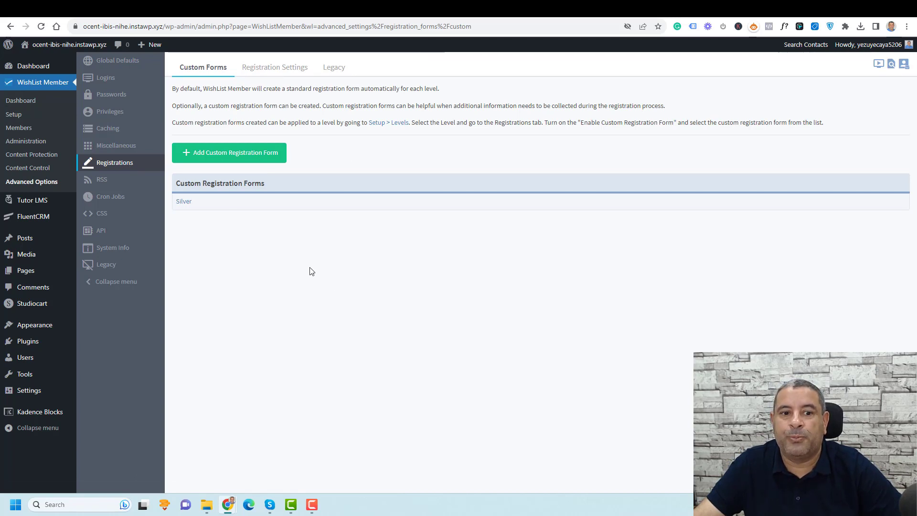
click(226, 161)
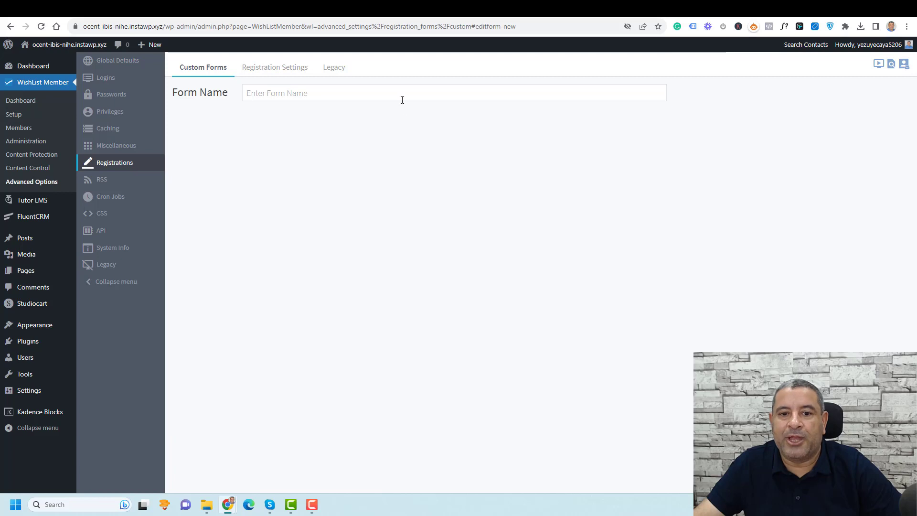
click(402, 98)
text(F)
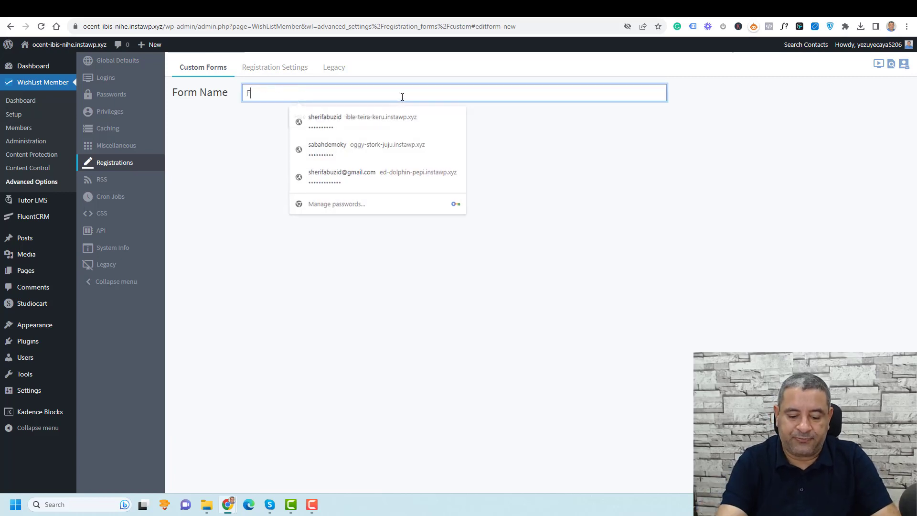
text(ree )
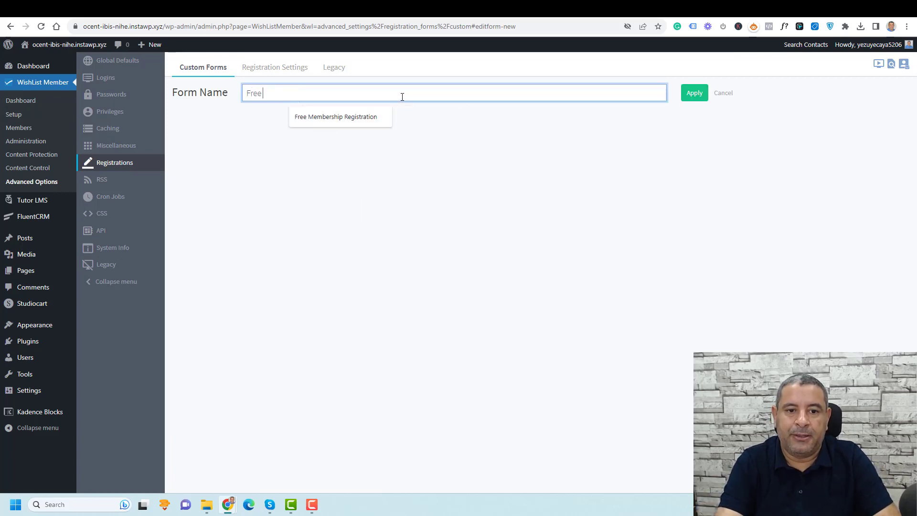
text(mMEBER)
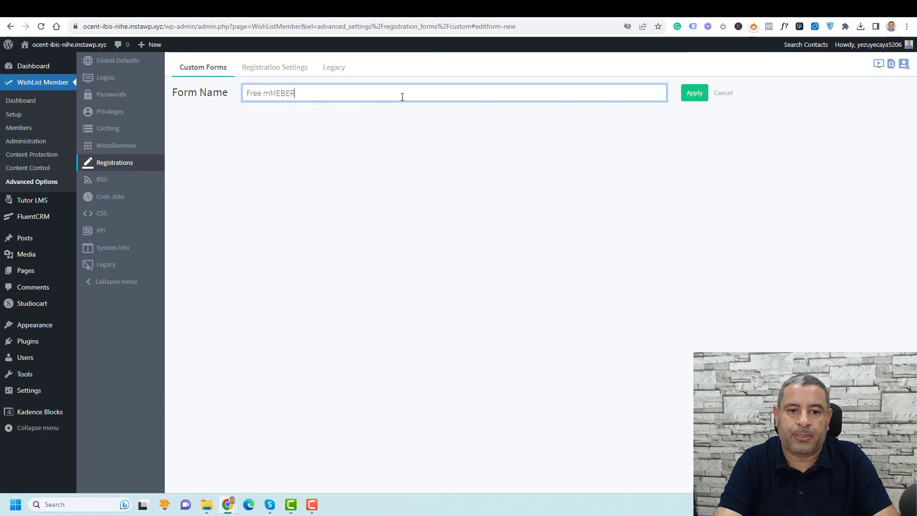
key(BackSpace)
key(BackSpace)
key(BackSpace)
text(Member)
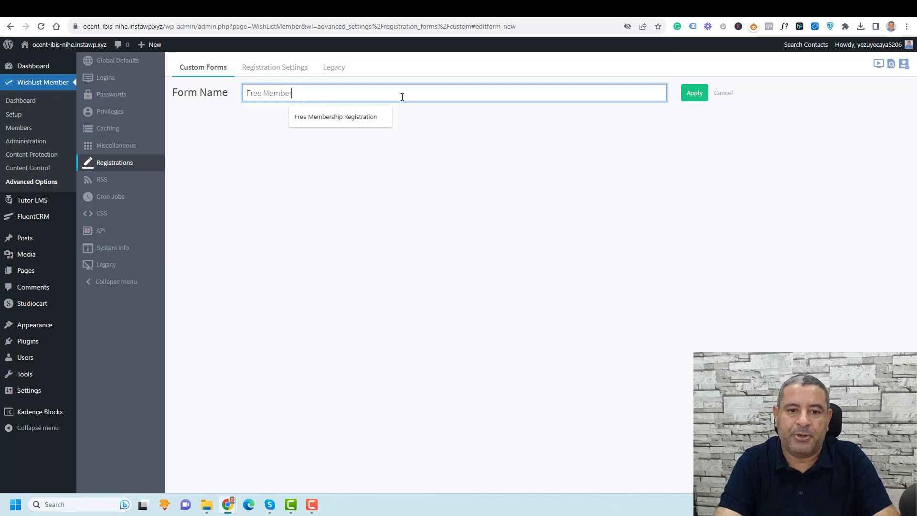
text(s Form)
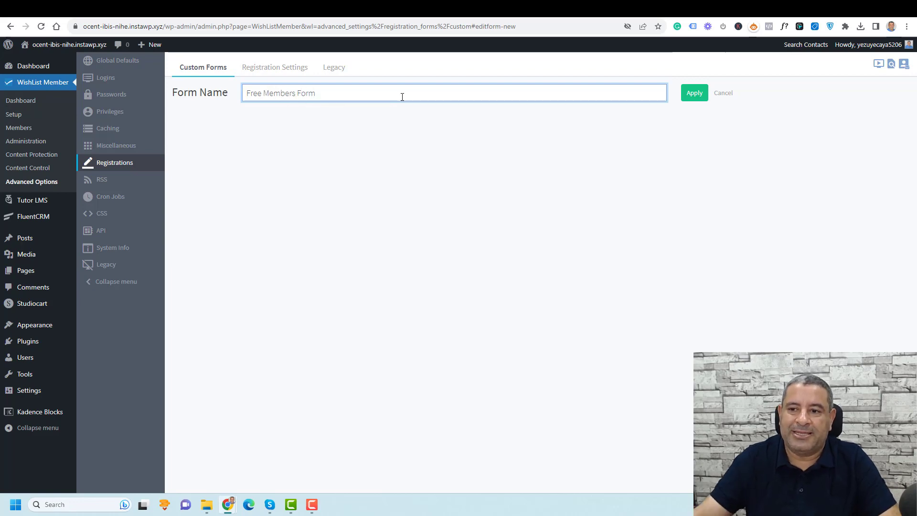
click(692, 95)
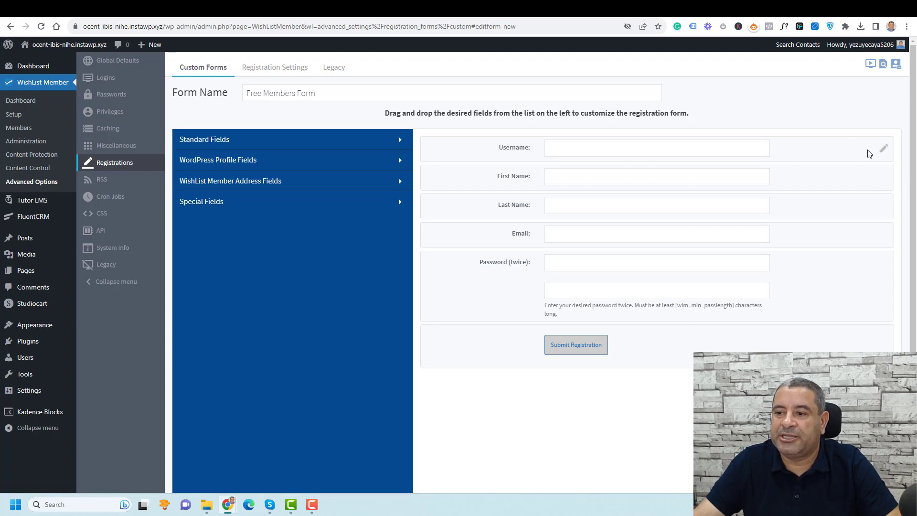
Change the Email field's label to 'Your Email:' in its field settings
click(884, 148)
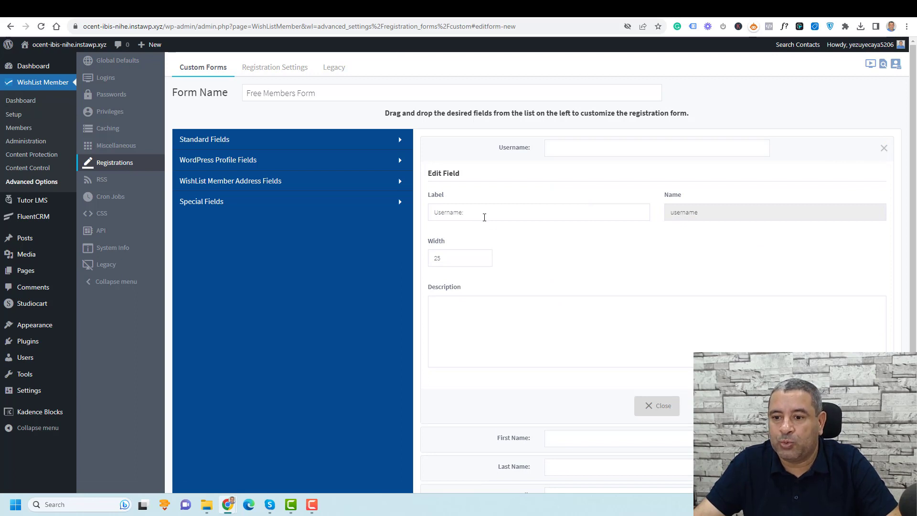
scroll(515, 262, down, 1)
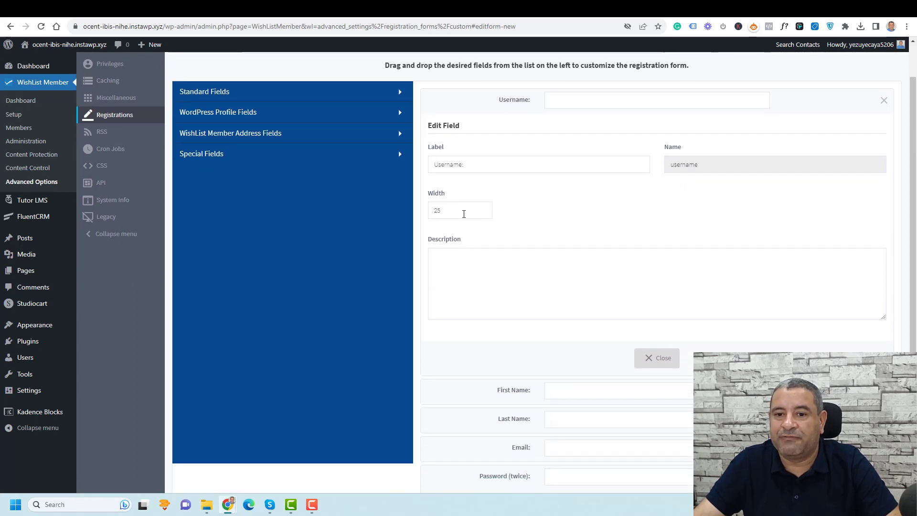
click(884, 100)
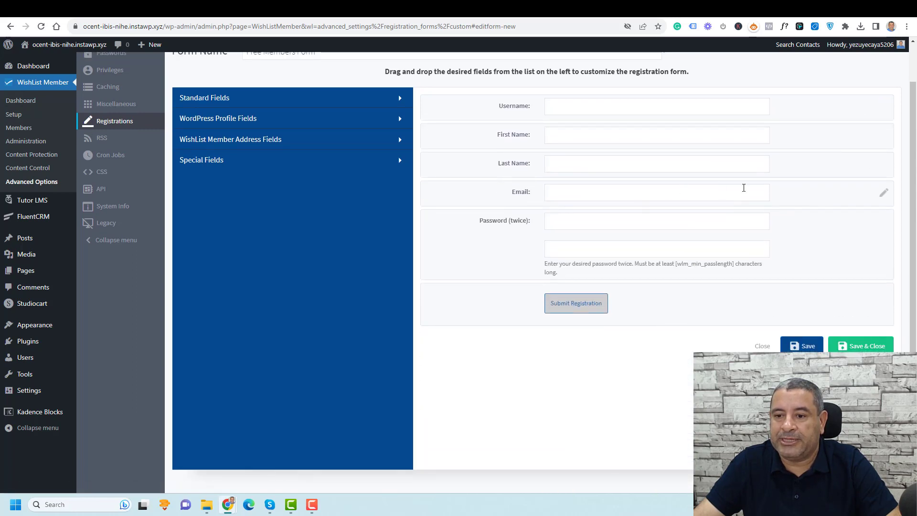
click(884, 192)
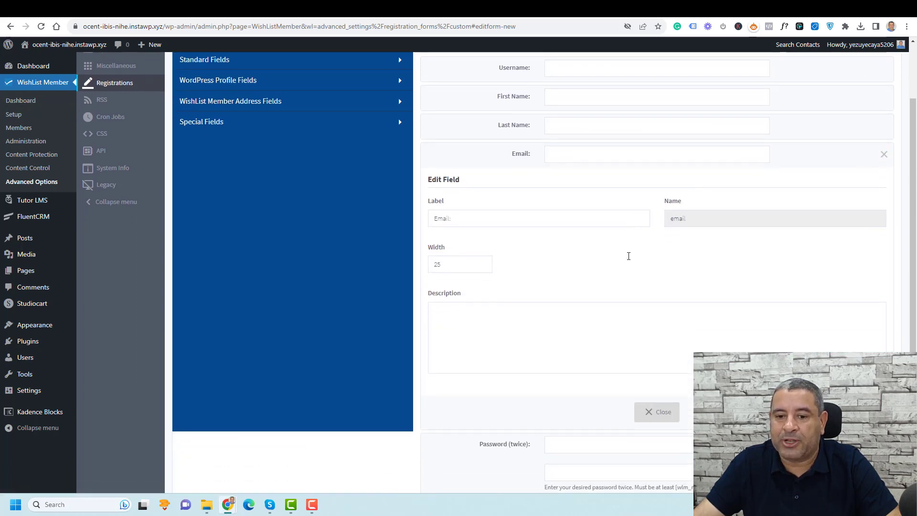
scroll(490, 222, down, 2)
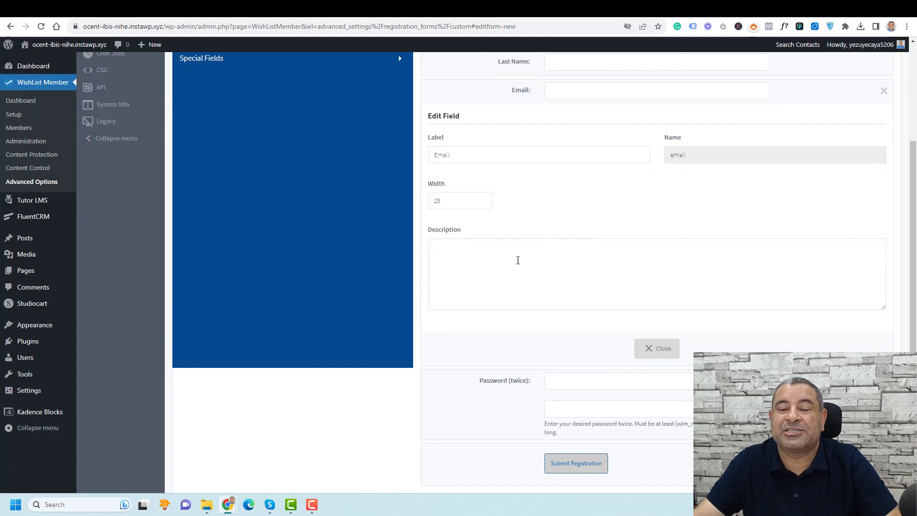
scroll(522, 252, up, 1)
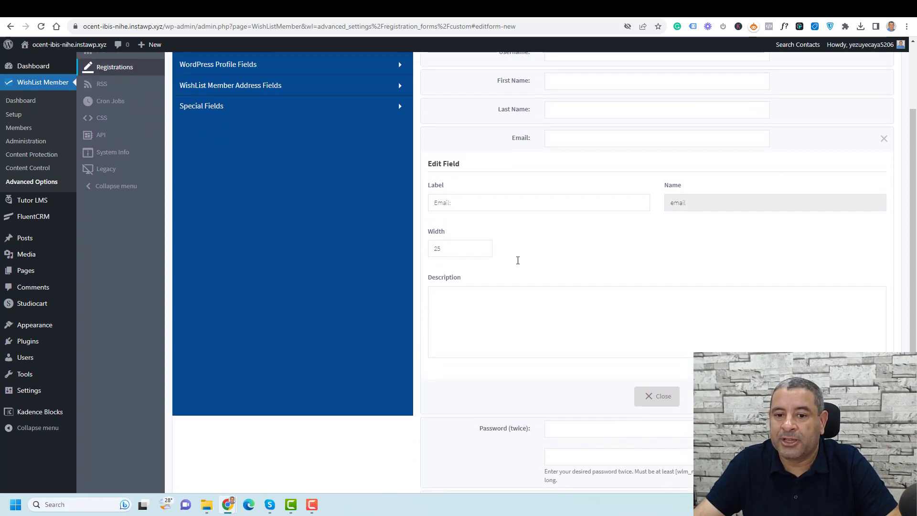
click(443, 205)
text(Your)
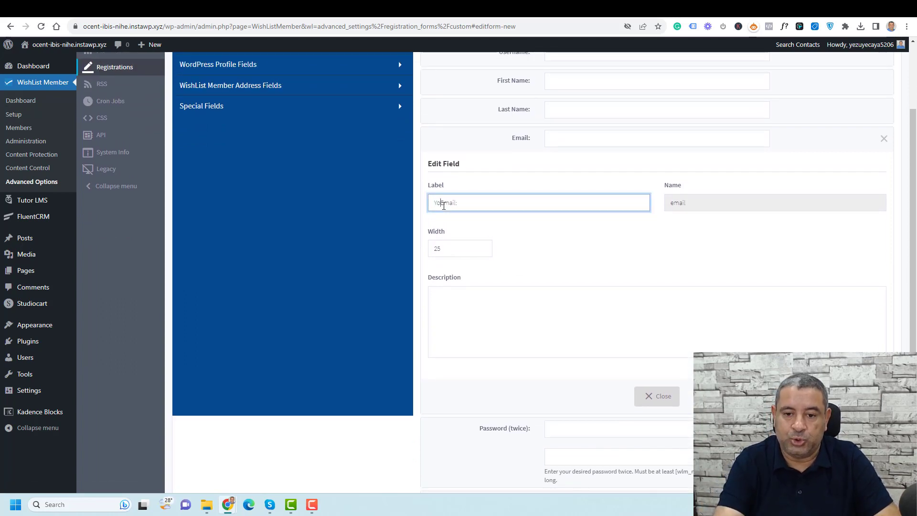
scroll(831, 208, up, 2)
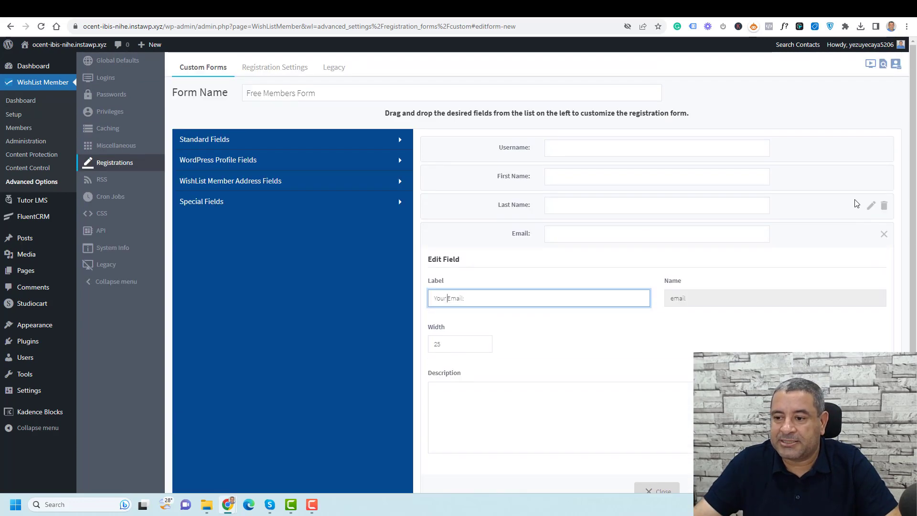
scroll(752, 304, down, 3)
click(659, 349)
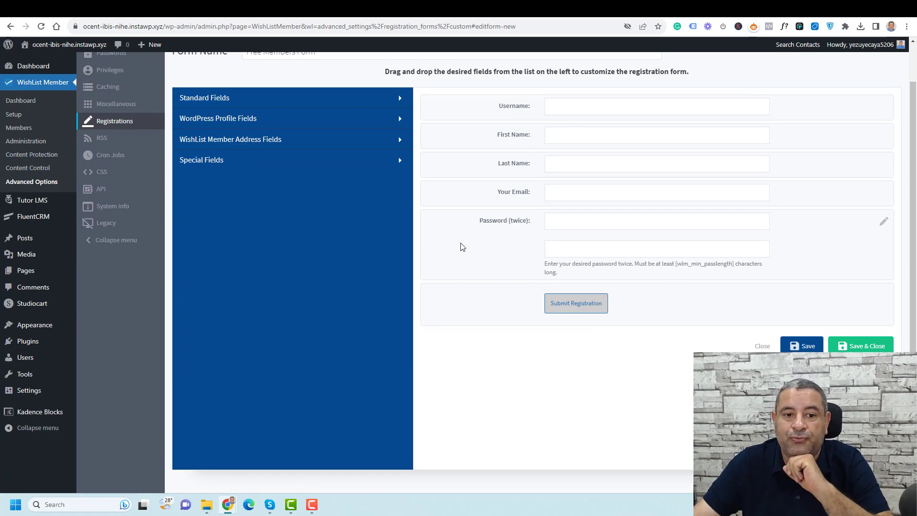
Browse the Special, Standard and WordPress profile field groups, then expand WishList Member Address Fields
click(290, 167)
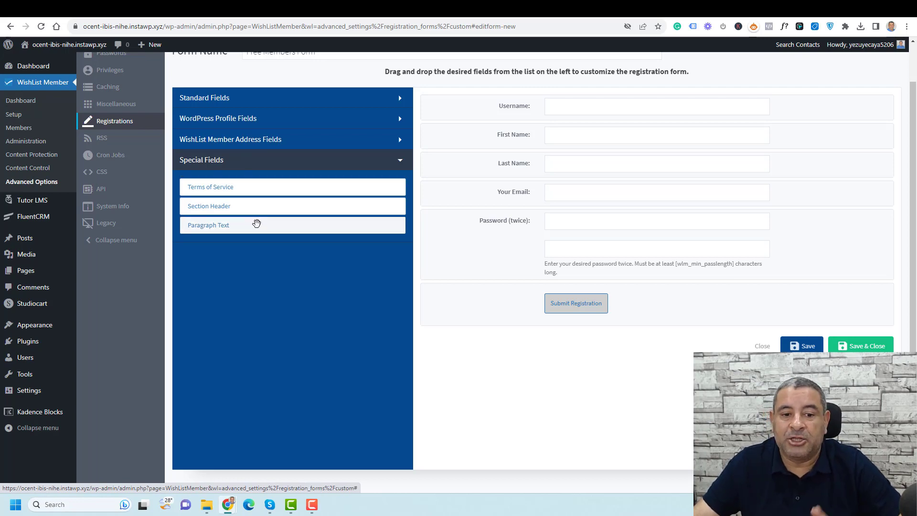
click(274, 106)
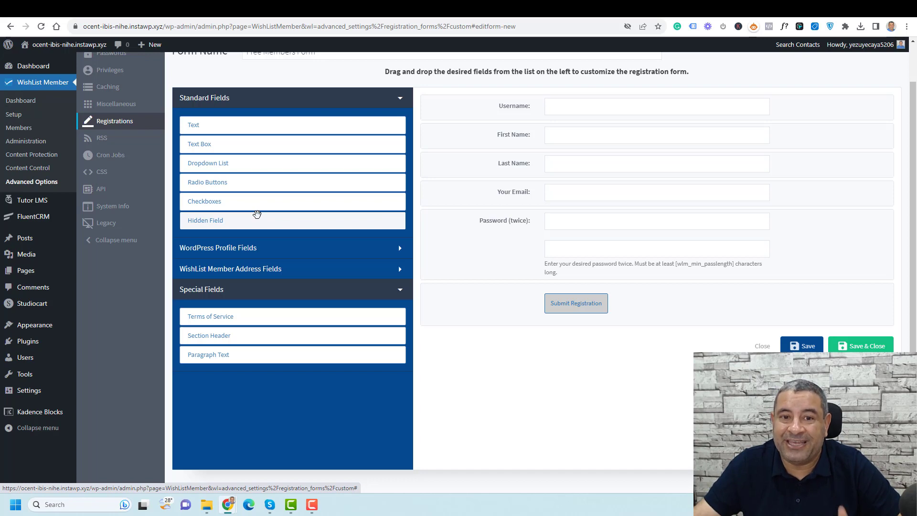
click(263, 251)
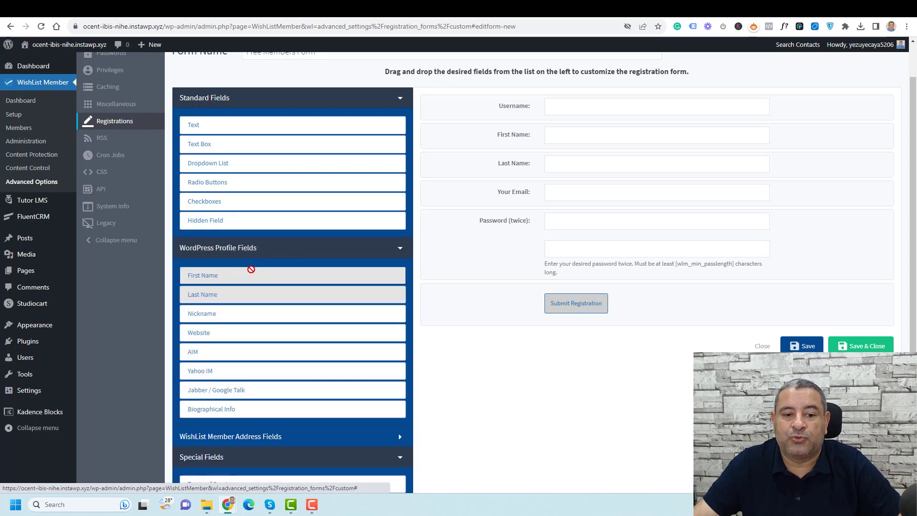
scroll(245, 268, down, 2)
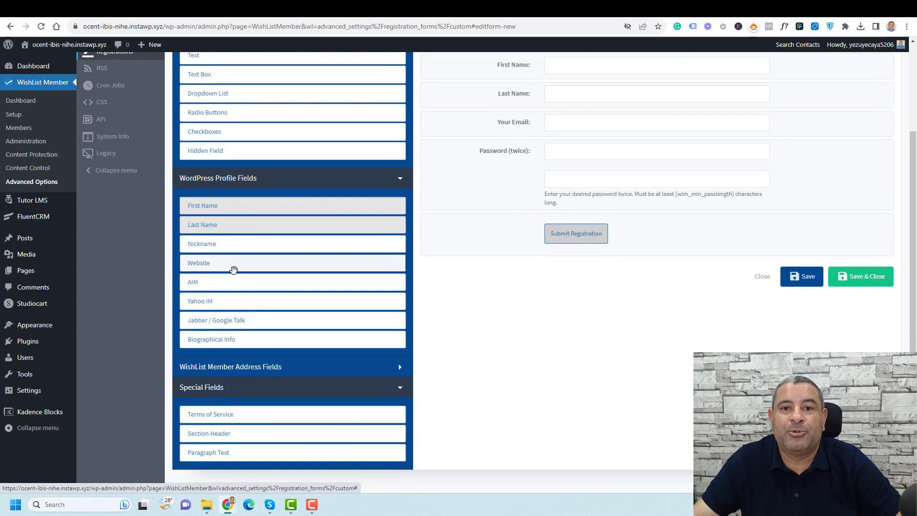
scroll(234, 269, up, 2)
scroll(235, 272, down, 2)
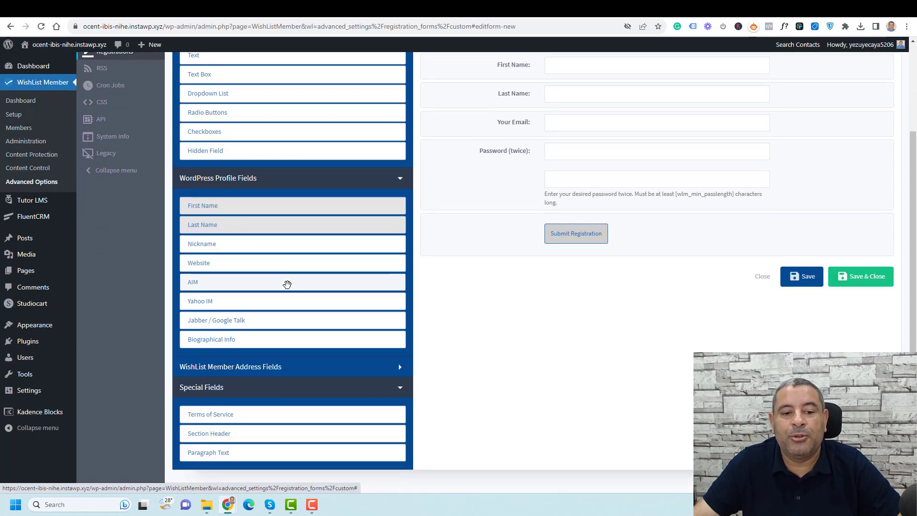
click(281, 367)
scroll(288, 287, down, 3)
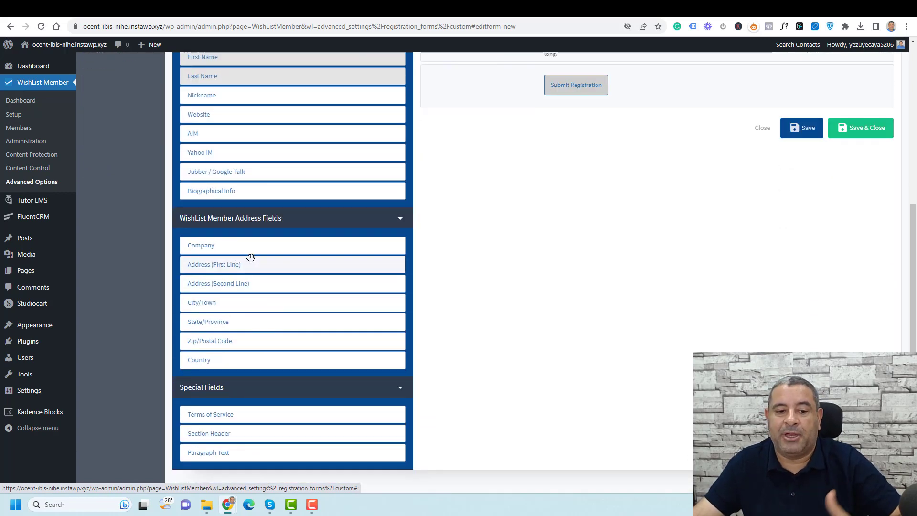
scroll(254, 319, up, 4)
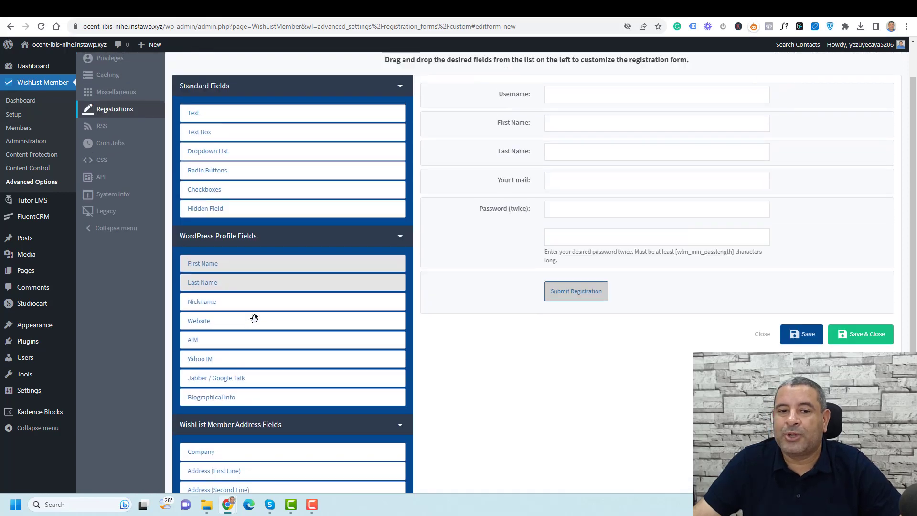
scroll(254, 319, up, 1)
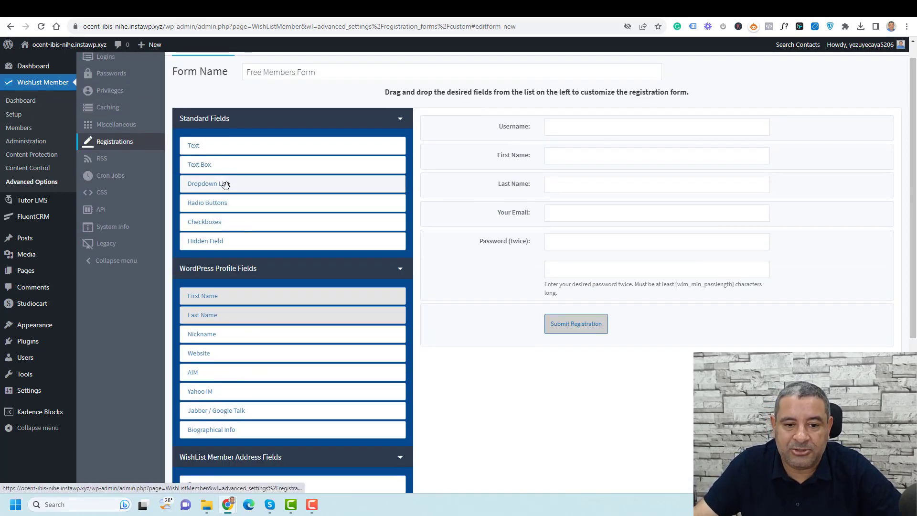
Add a dropdown field below Last Name and label it 'Employment Status'
drag(225, 185, 509, 205)
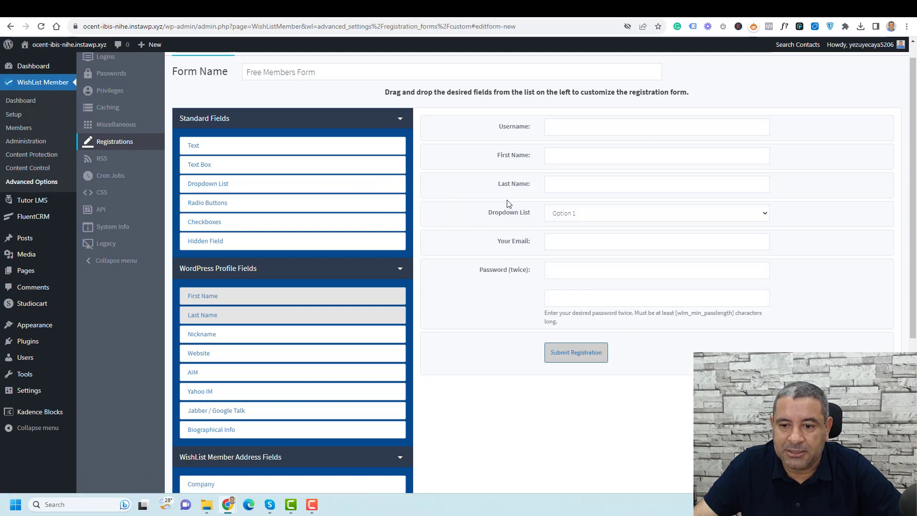
click(612, 216)
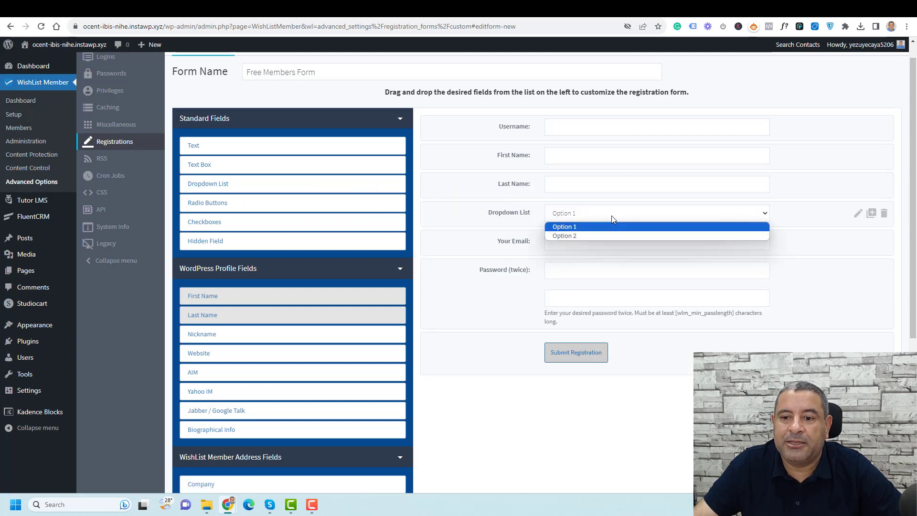
click(859, 214)
scroll(554, 287, down, 1)
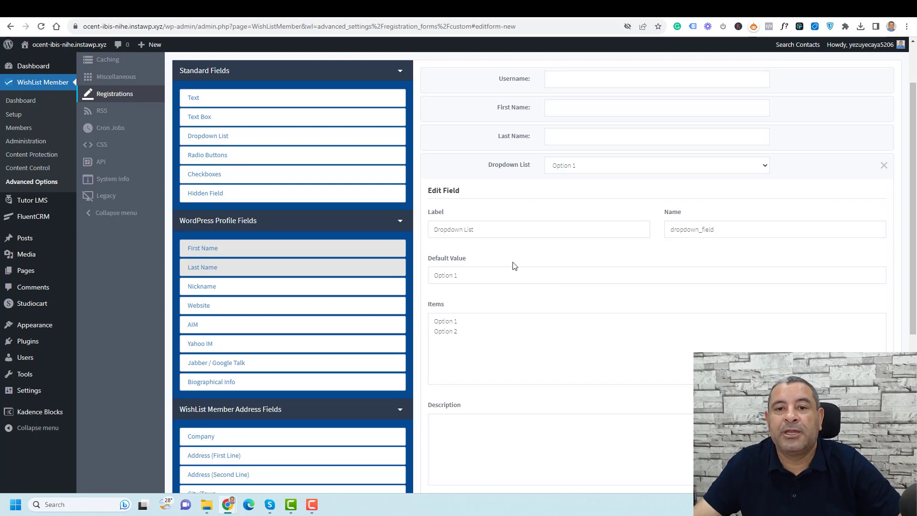
triple_click(514, 234)
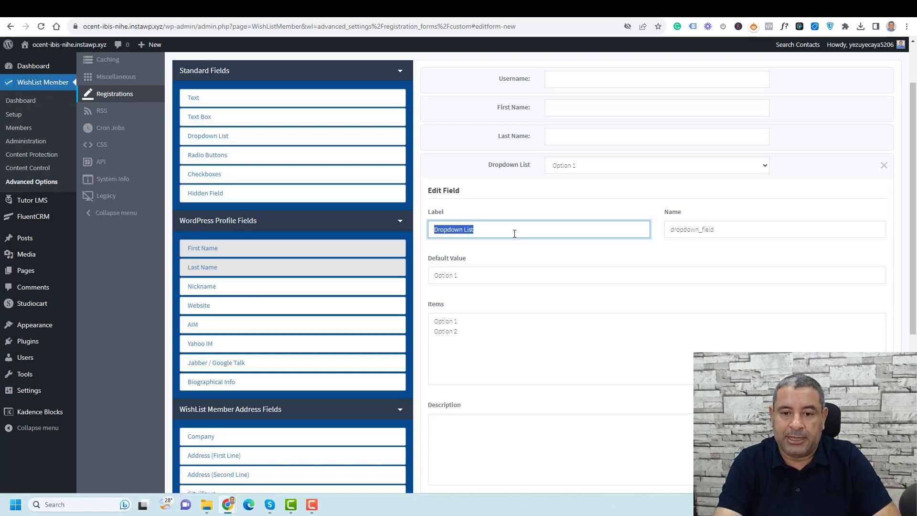
text(Employmen)
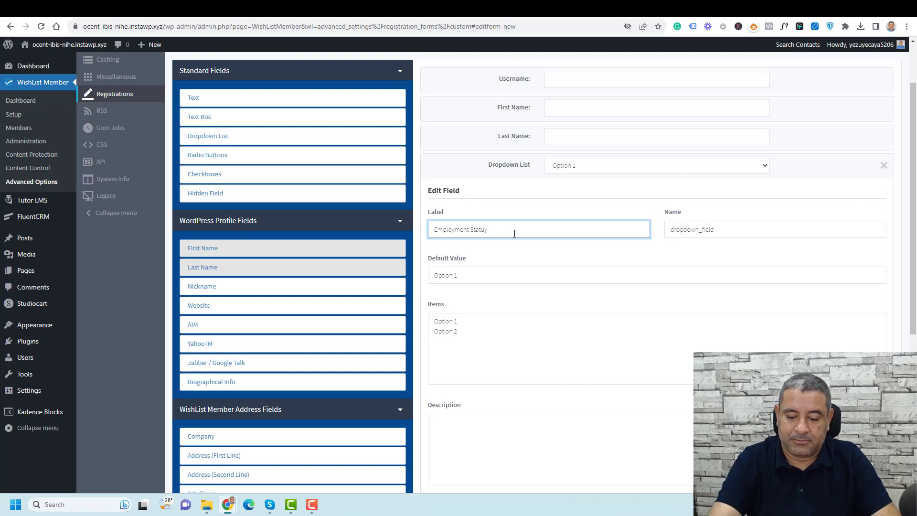
text(t Statuus)
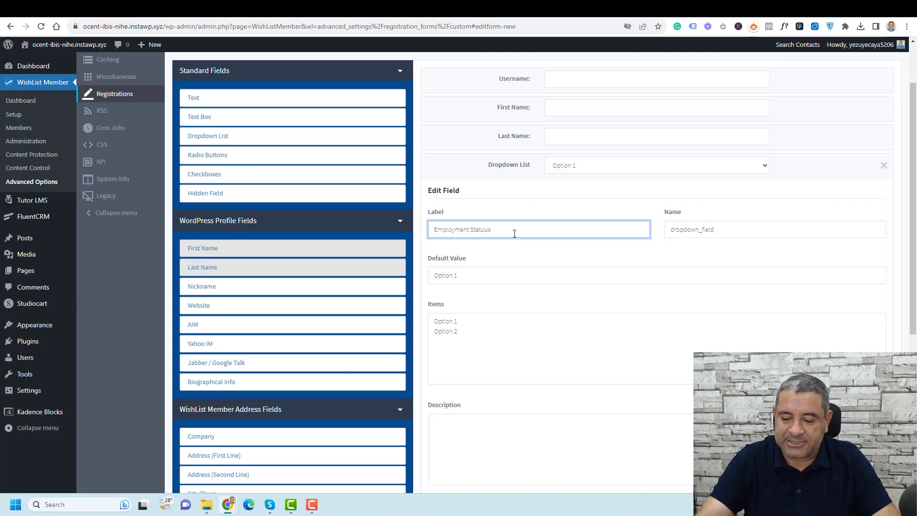
key(BackSpace)
key(BackSpace)
text(s)
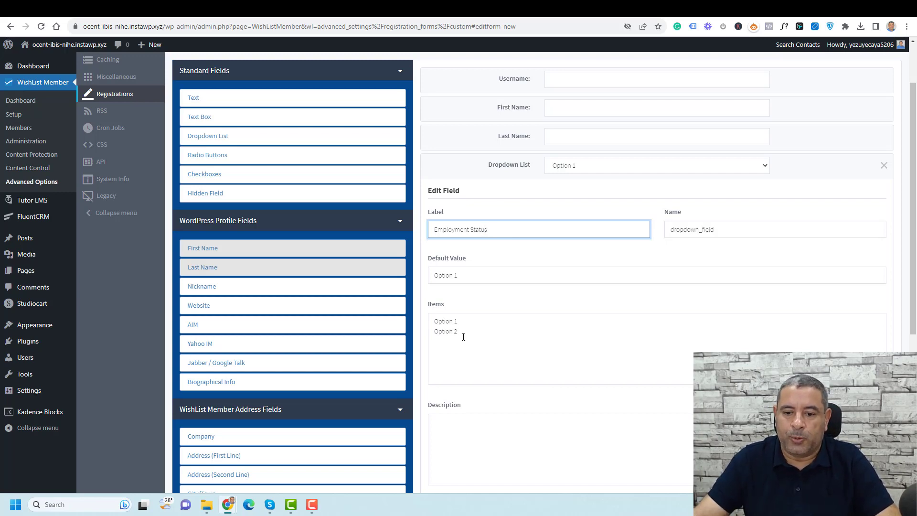
Replace the dropdown's choices with Student and Employee
click(453, 324)
triple_click(454, 325)
text(Stude)
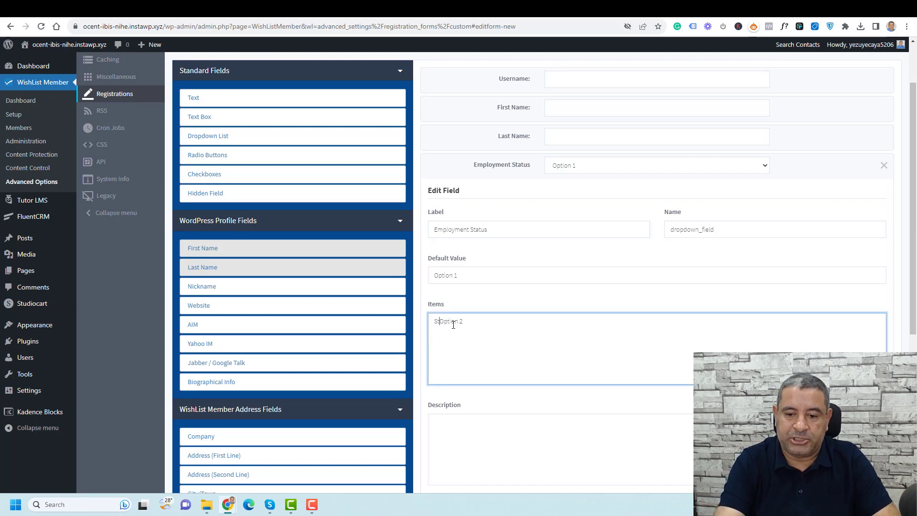
text(nt)
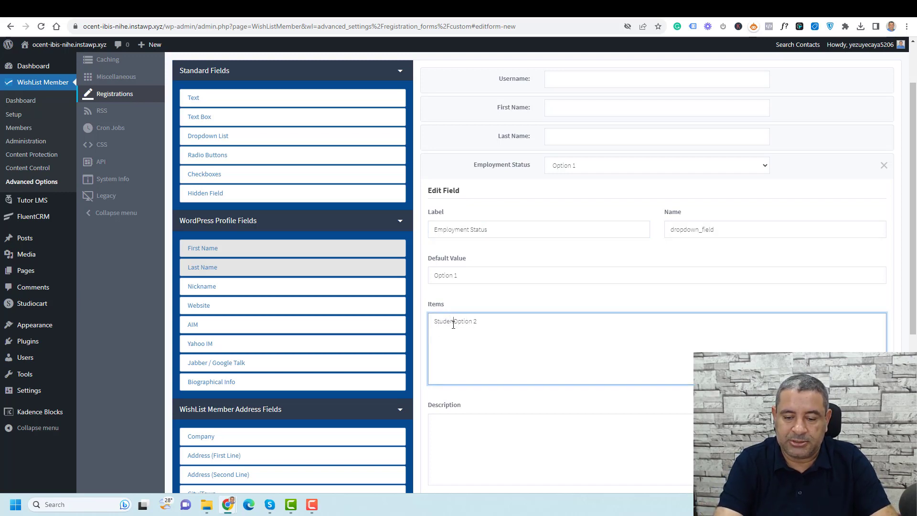
key(Return)
key(ctrl+Delete)
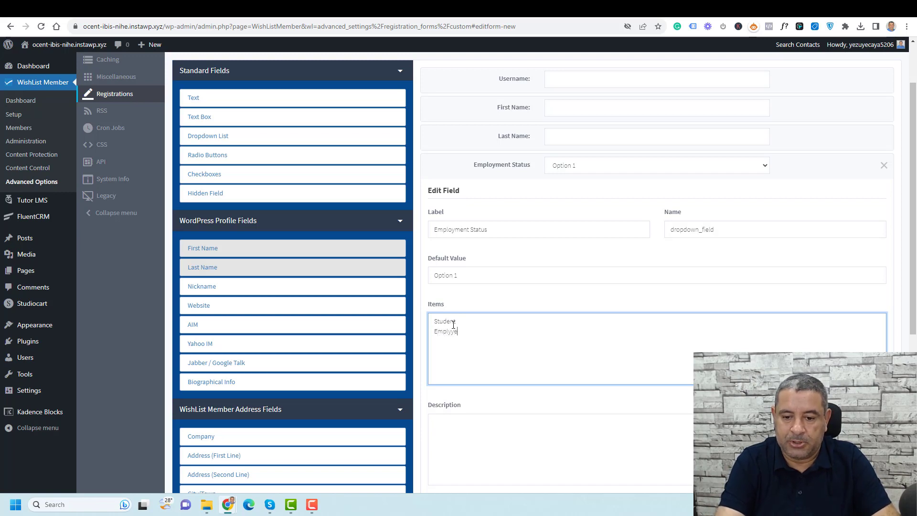
key(BackSpace)
key(BackSpace)
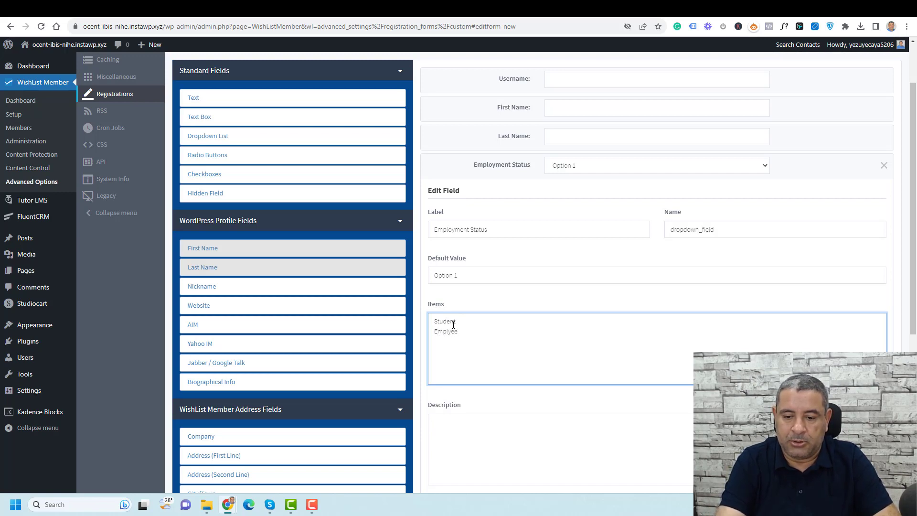
scroll(453, 322, down, 5)
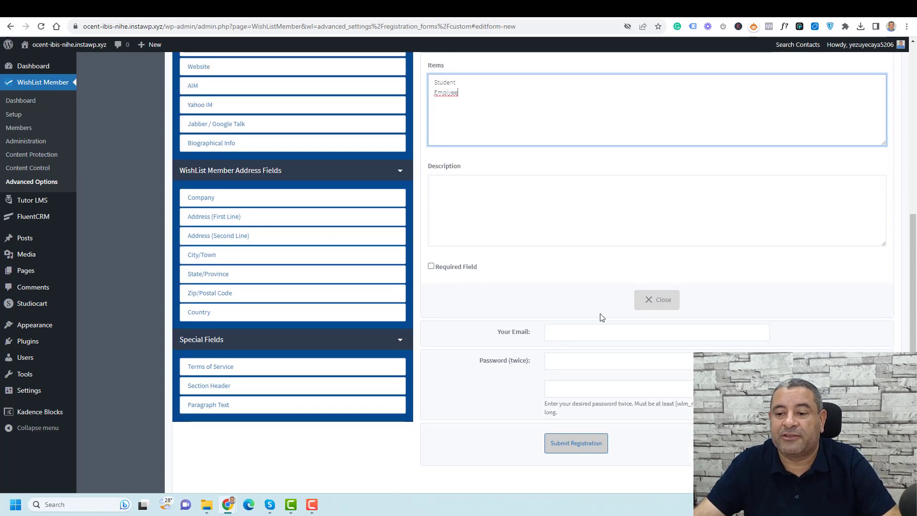
scroll(648, 307, up, 1)
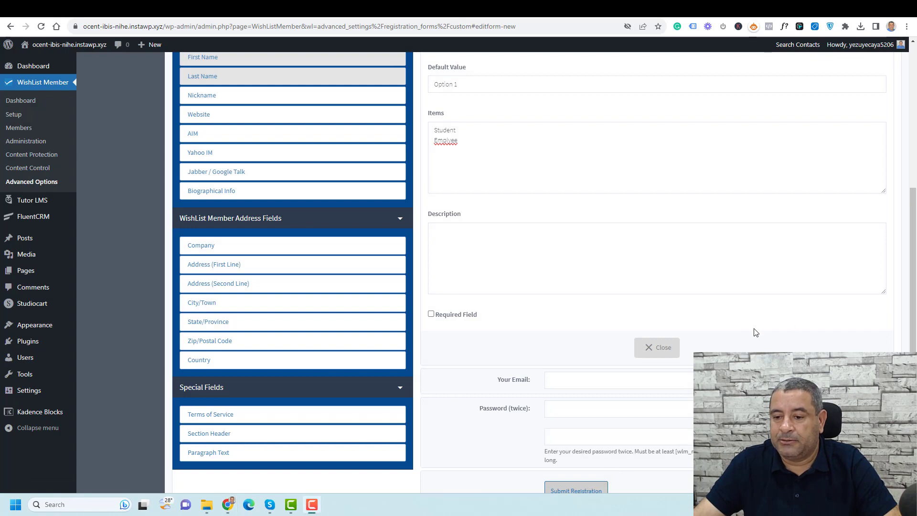
scroll(803, 281, up, 3)
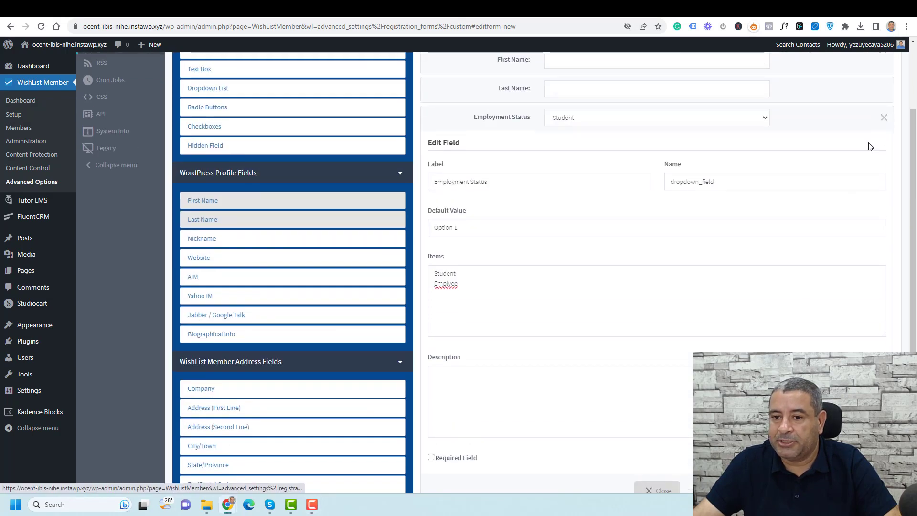
scroll(672, 262, down, 3)
click(662, 348)
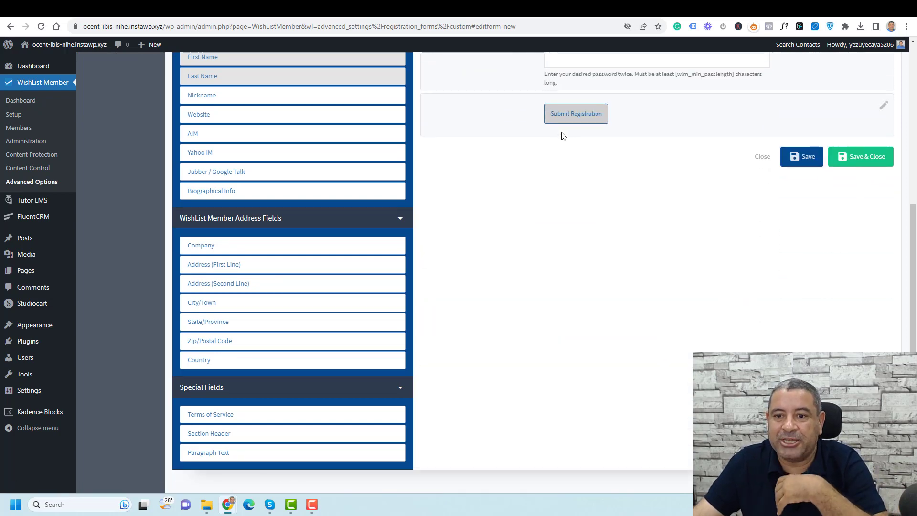
Change the submit button text to 'Registration for Free' and save the form
click(884, 105)
click(536, 186)
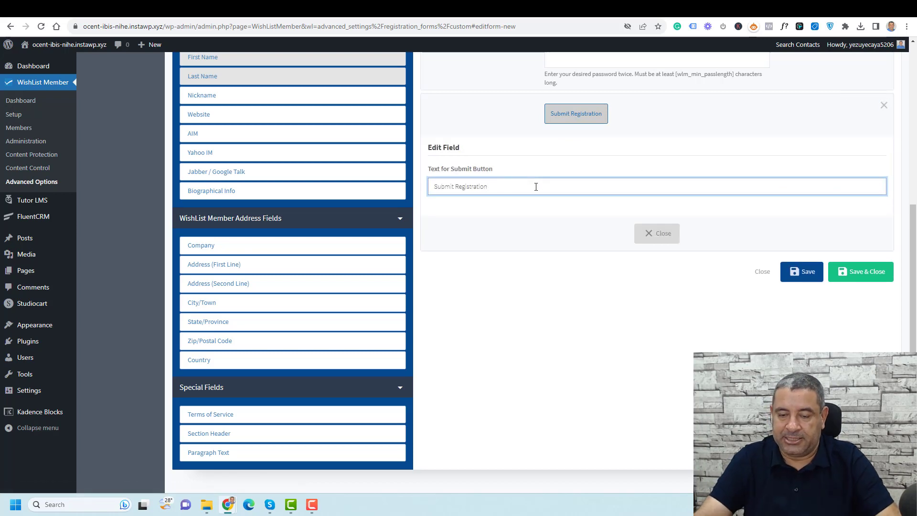
key(ctrl+shift+Left)
key(BackSpace)
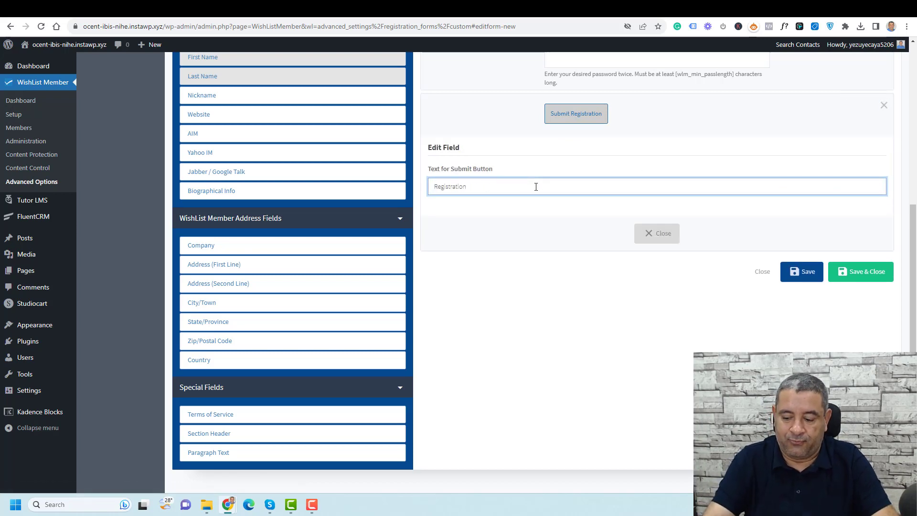
text(for Free)
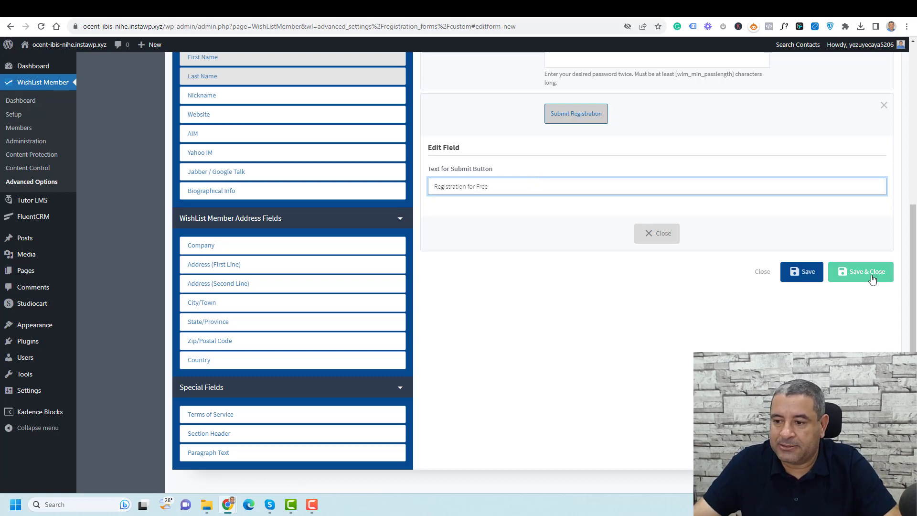
click(600, 277)
click(578, 295)
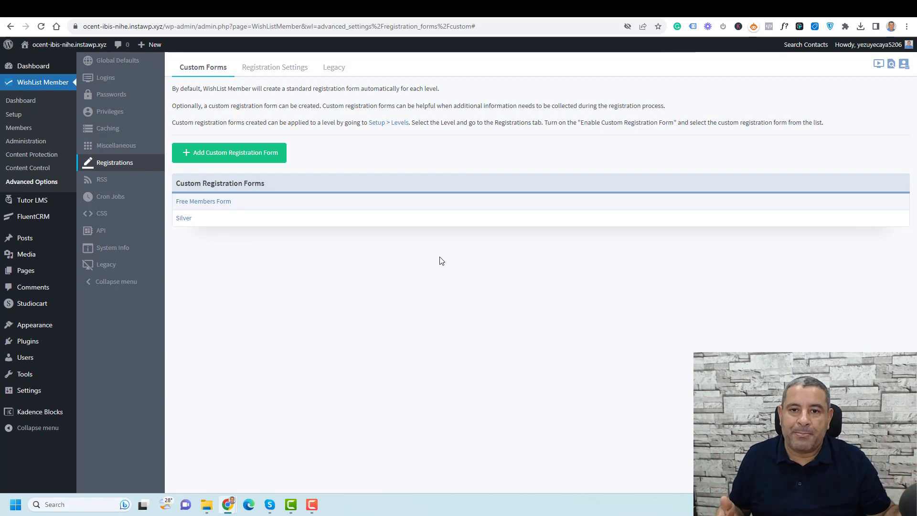
Make Free Level use Free Members Form for registration and allow new members only
click(15, 115)
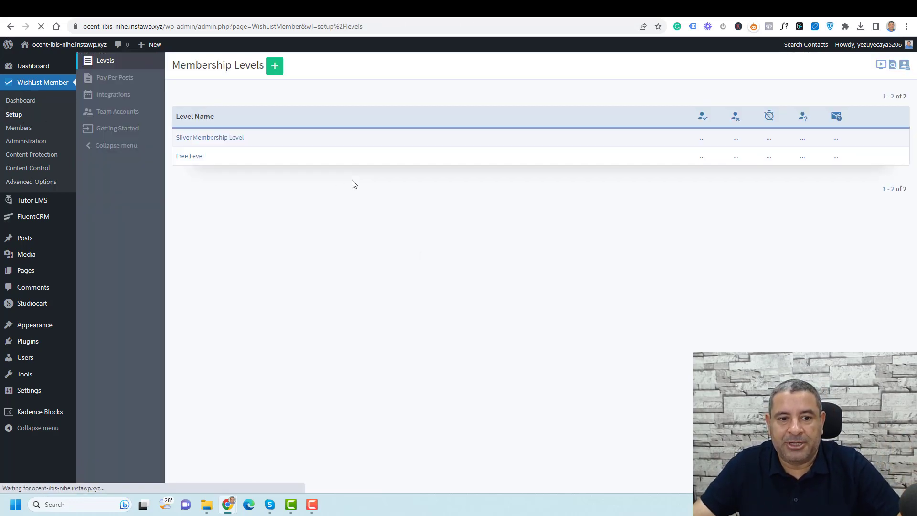
mouse_move(417, 165)
click(861, 157)
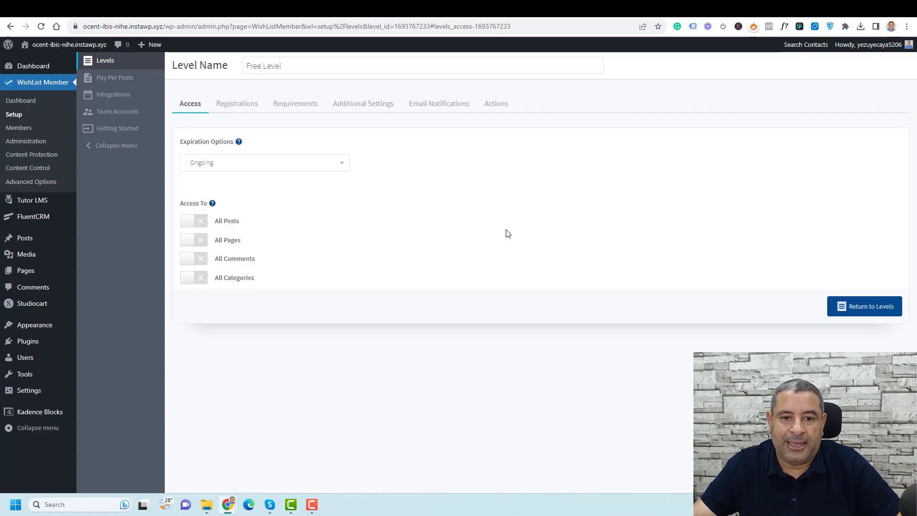
click(226, 109)
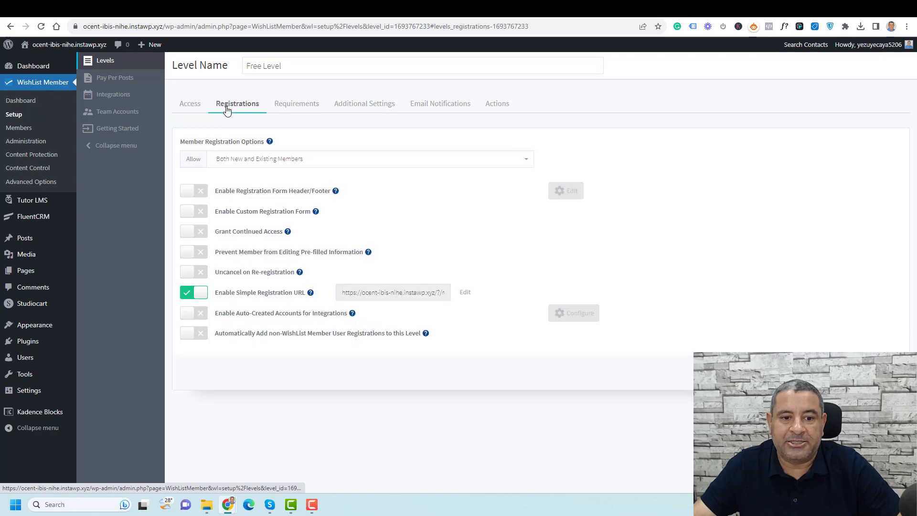
click(187, 214)
click(584, 216)
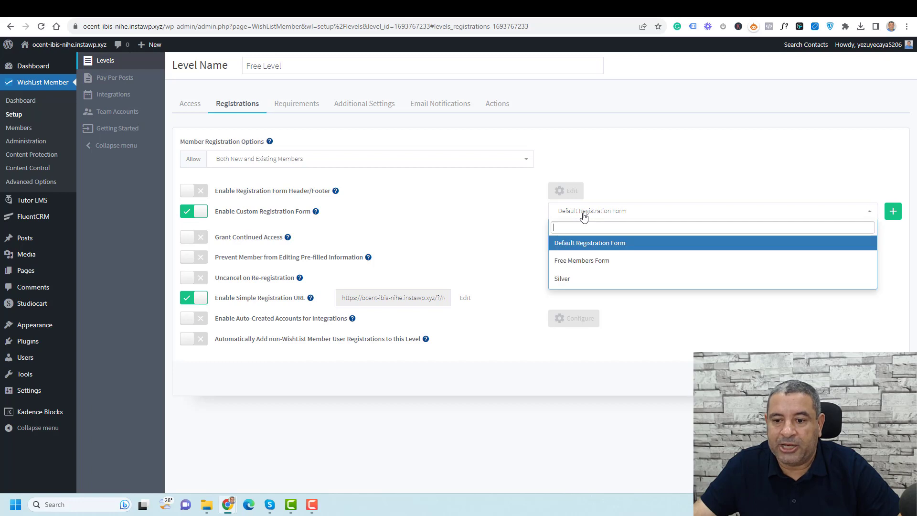
click(598, 261)
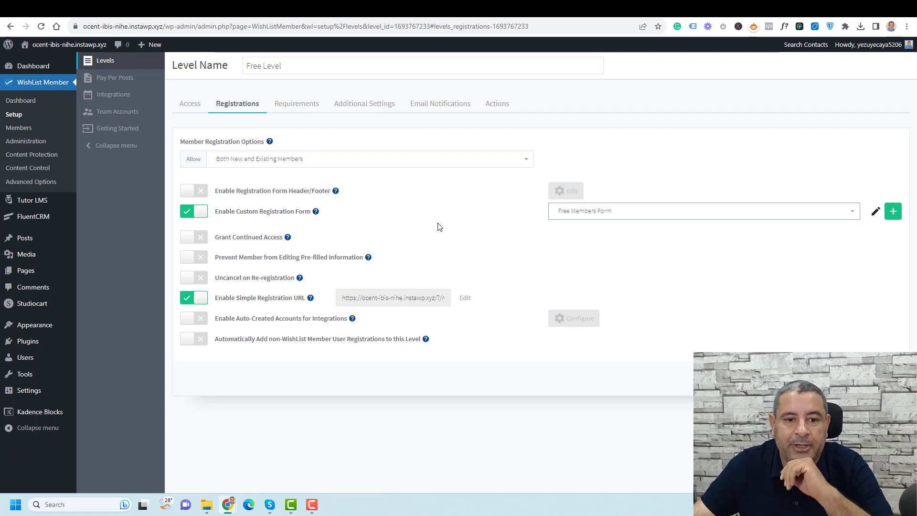
click(351, 166)
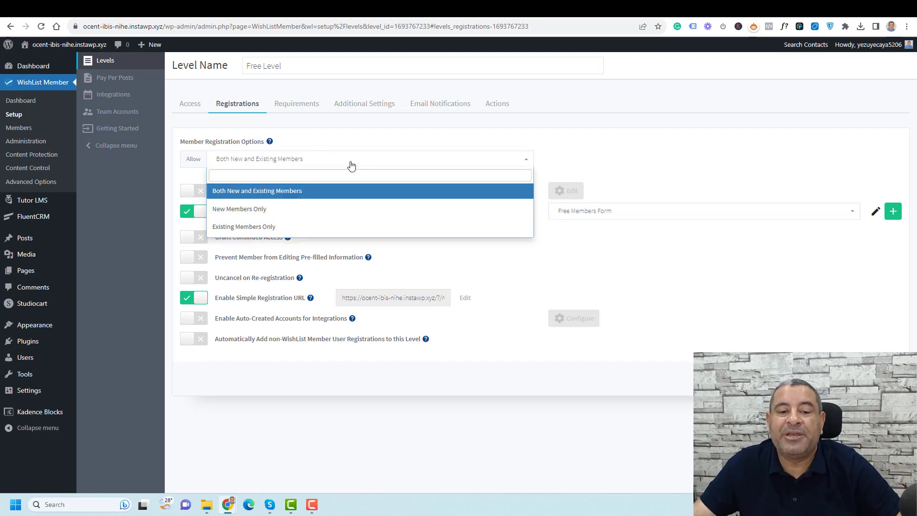
click(346, 221)
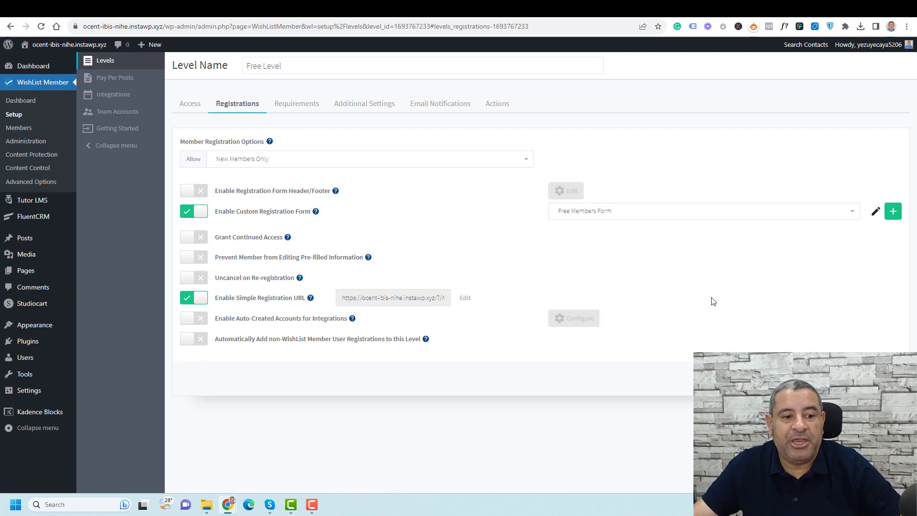
Create a new page titled 'Free Level Form' and put the cursor in its empty body
mouse_move(43, 272)
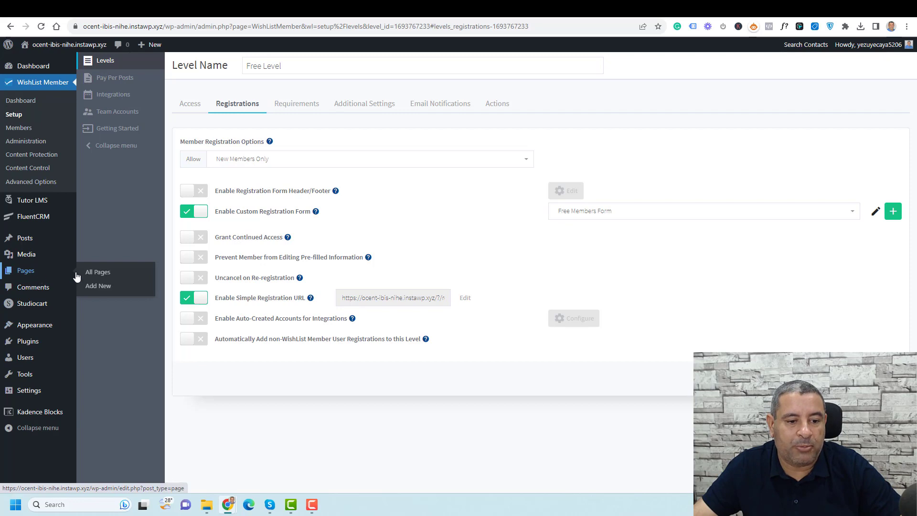
click(99, 286)
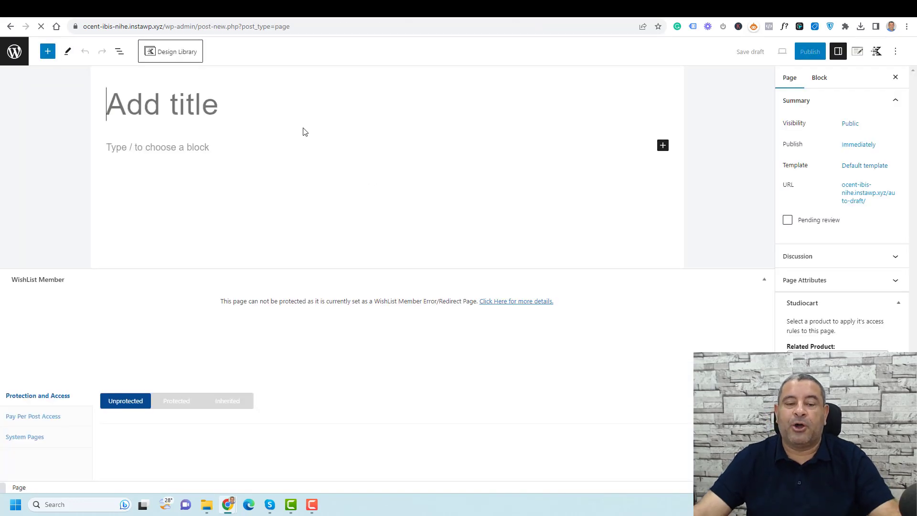
text(Fre)
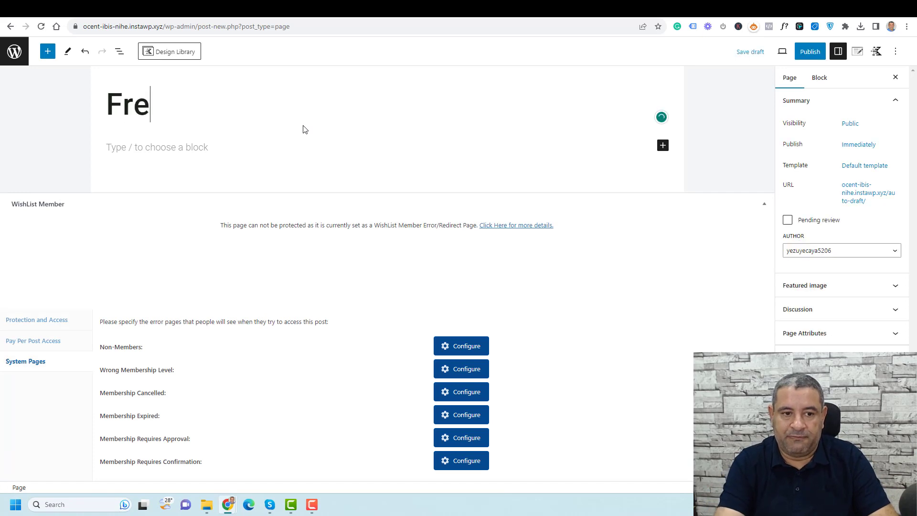
text(e Level MEM)
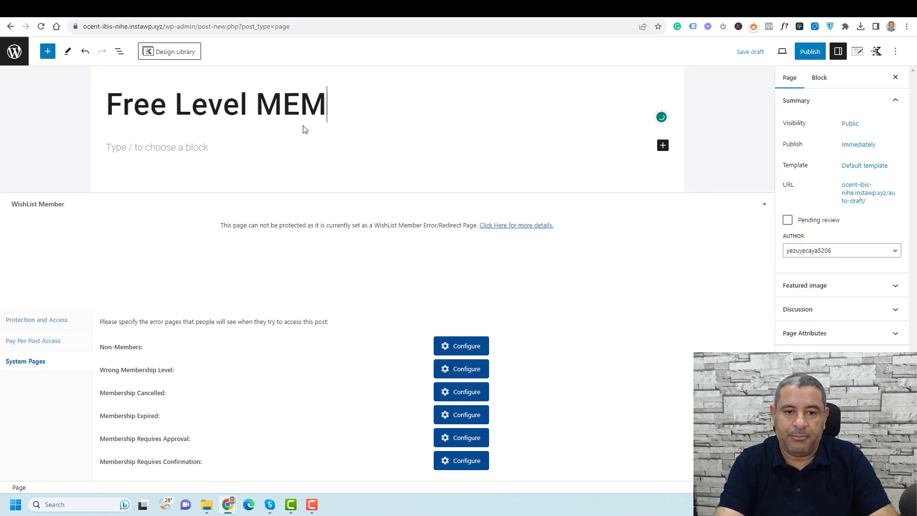
key(BackSpace)
key(BackSpace)
key(BackSpace)
text(fORM)
key(BackSpace)
key(BackSpace)
key(BackSpace)
key(BackSpace)
key(BackSpace)
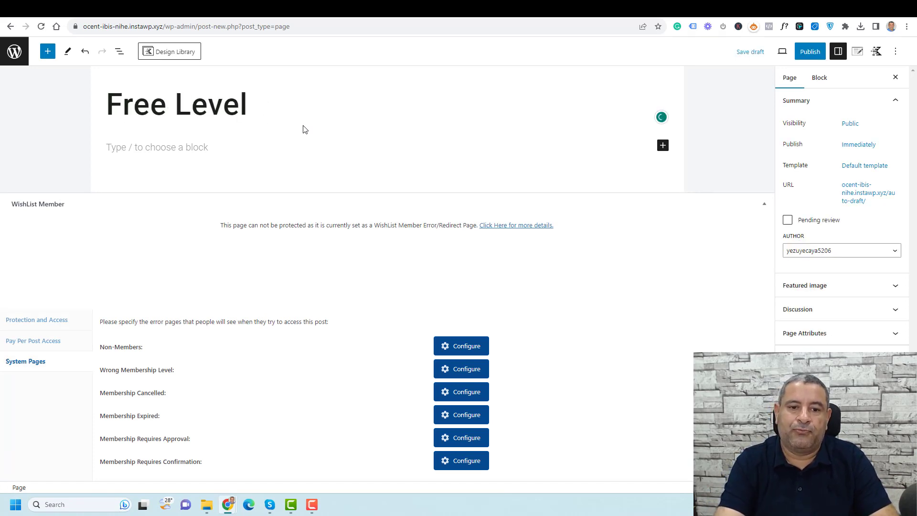
text(F)
key(BackSpace)
text(fO)
key(BackSpace)
key(BackSpace)
text(Form)
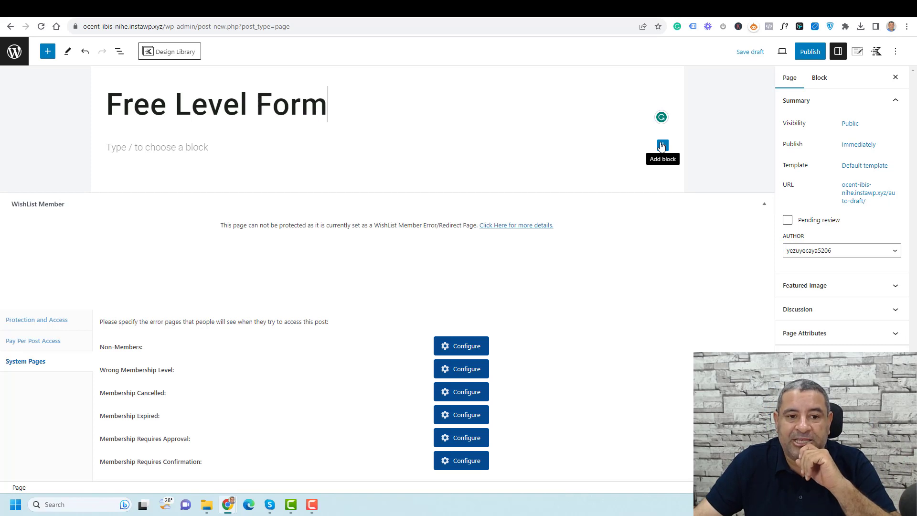
click(766, 204)
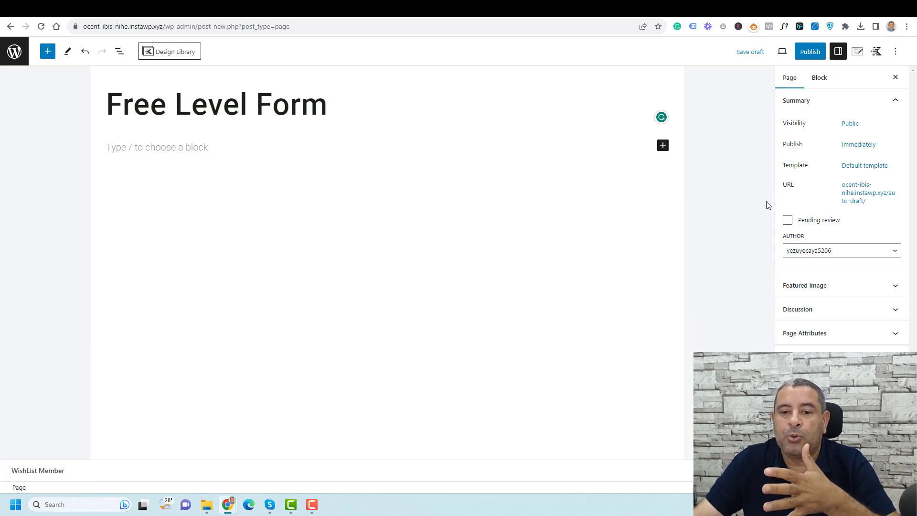
click(228, 150)
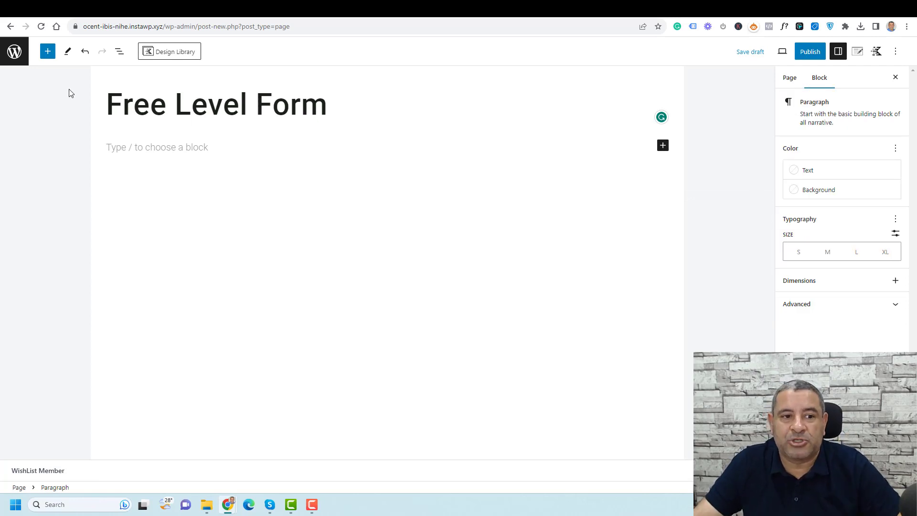
Add a two-column Row Layout with a Classic block in the left column
click(42, 54)
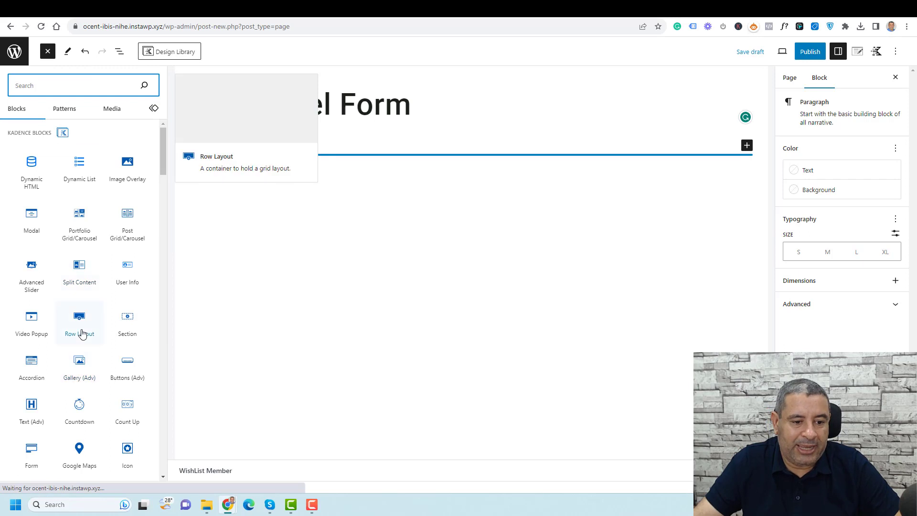
drag(81, 331, 357, 139)
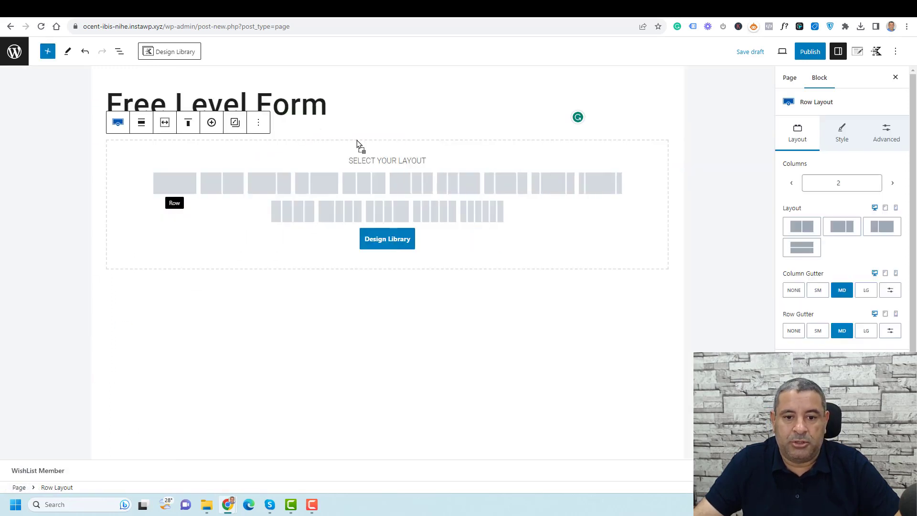
click(223, 190)
click(268, 179)
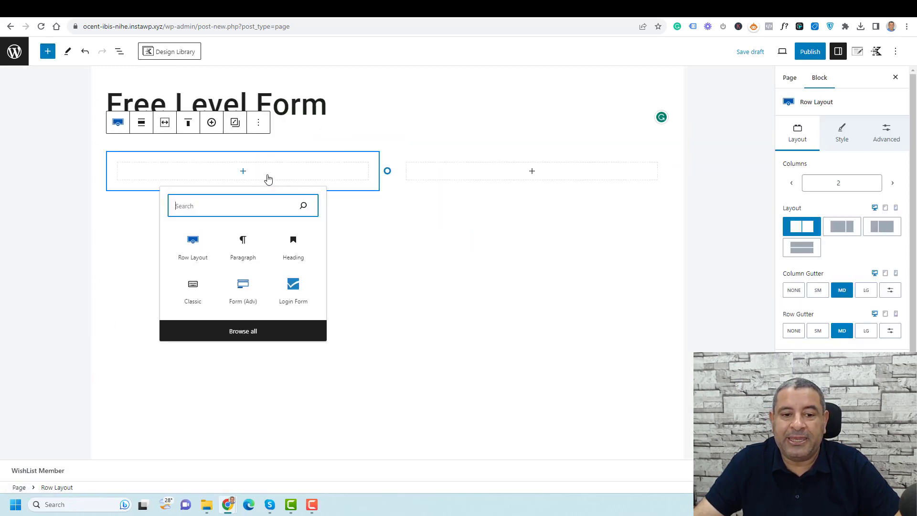
text(cl)
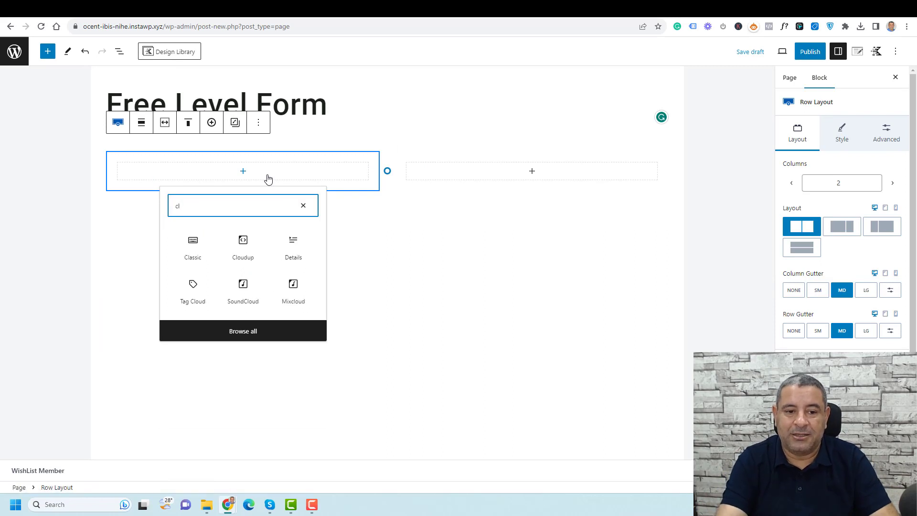
click(204, 258)
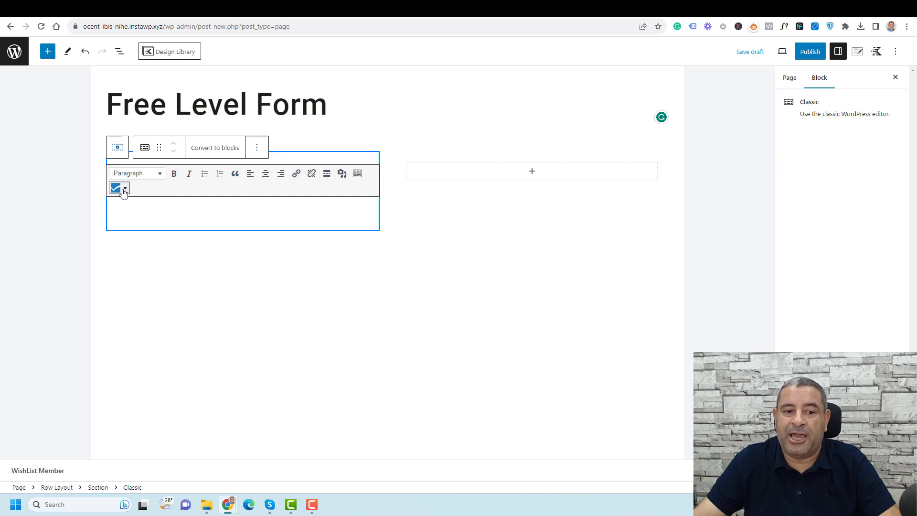
Insert the [wlm_register "Free Level"] registration shortcode into the Classic block
click(124, 190)
mouse_move(165, 221)
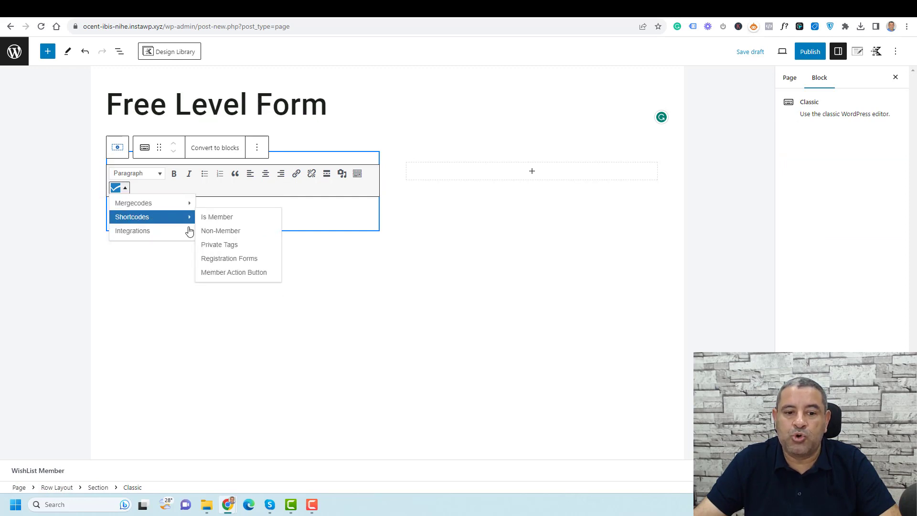
click(219, 261)
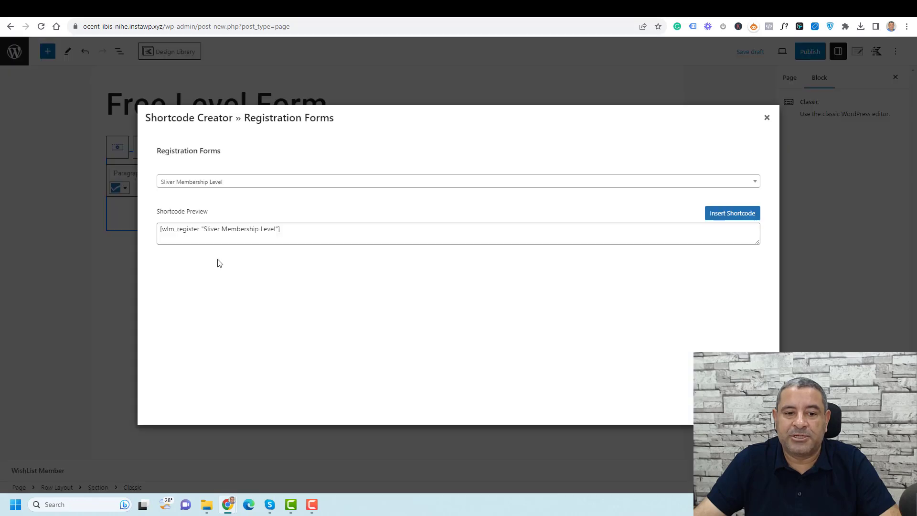
click(333, 188)
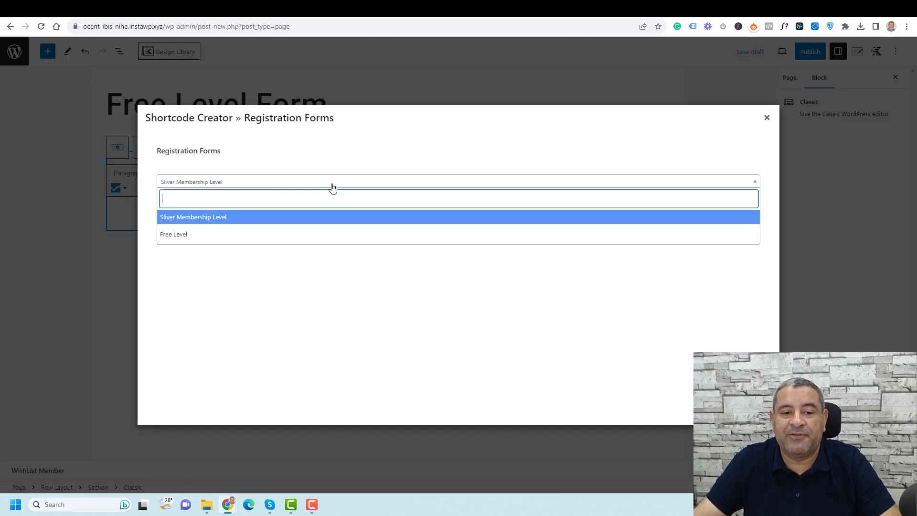
click(316, 234)
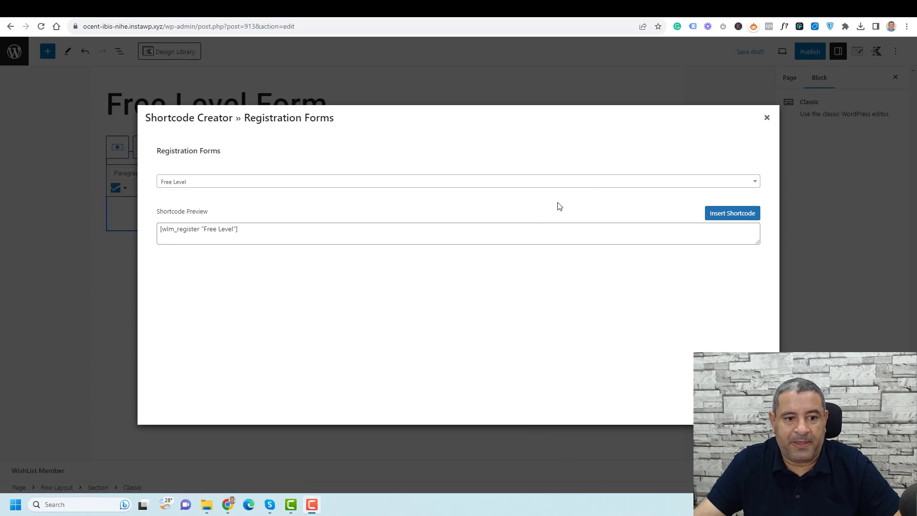
click(767, 119)
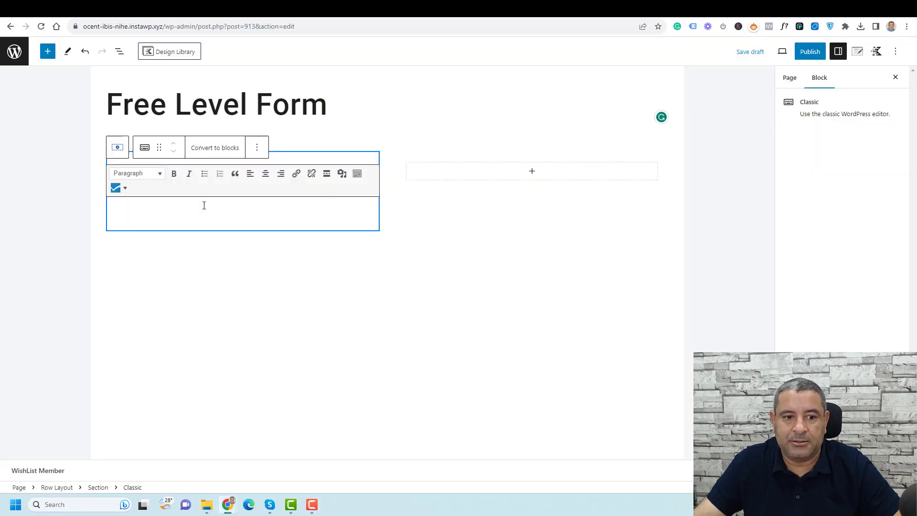
click(119, 188)
mouse_move(158, 215)
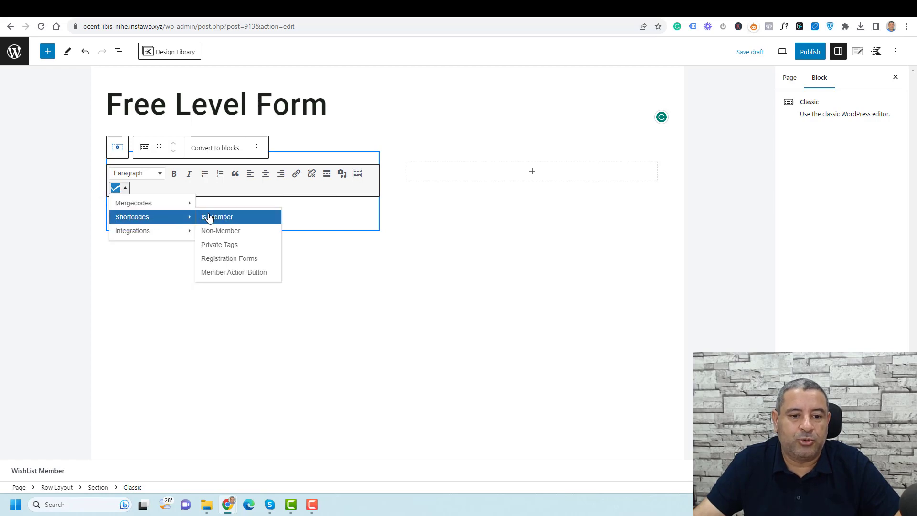
click(228, 261)
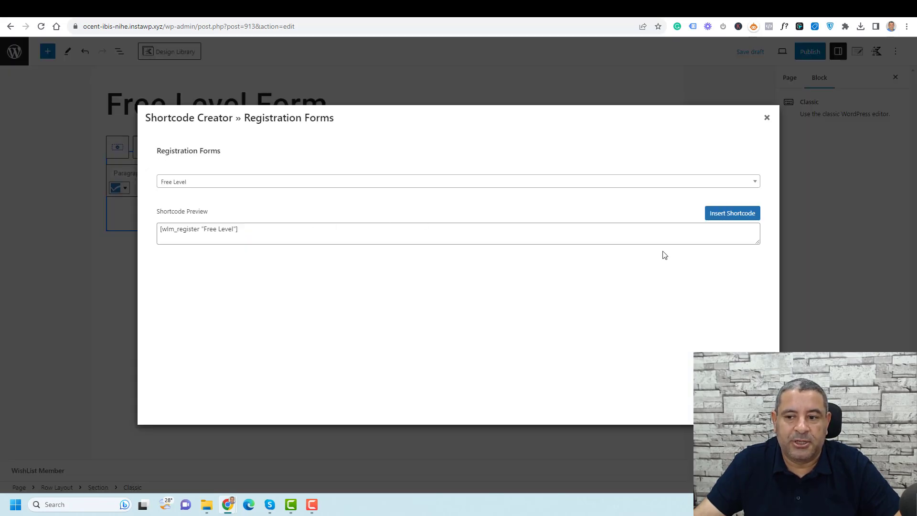
click(726, 214)
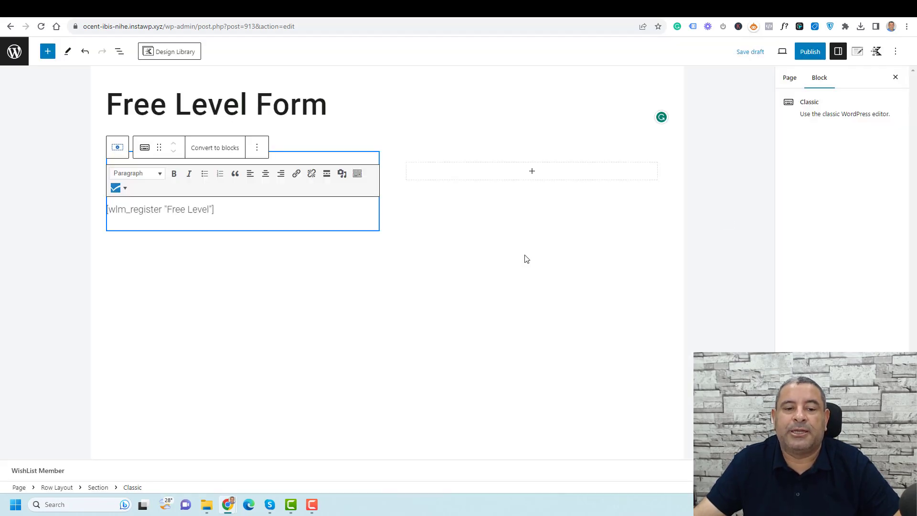
Add an empty paragraph block below the shortcode block
click(530, 275)
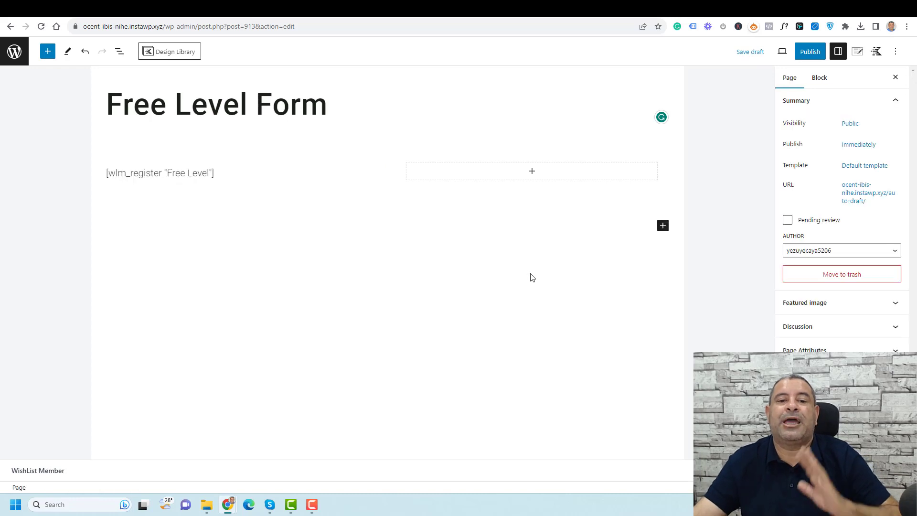
click(255, 163)
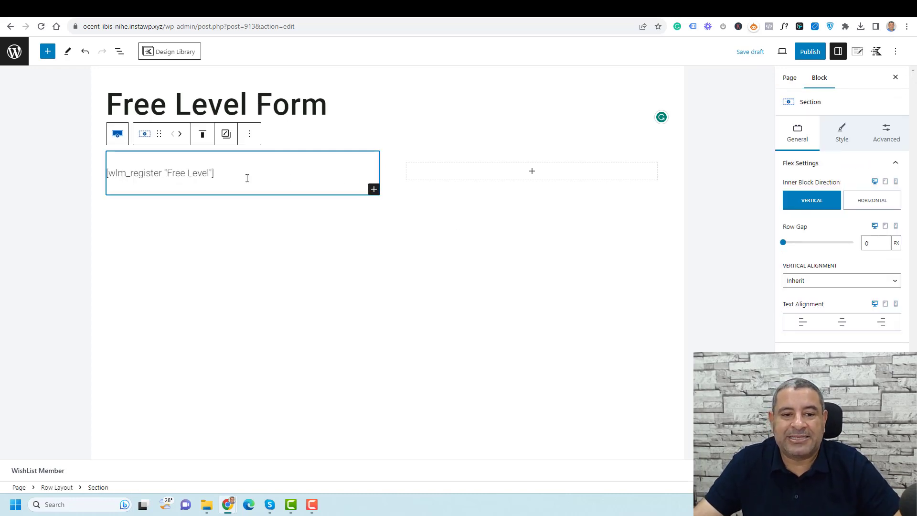
click(239, 177)
click(264, 152)
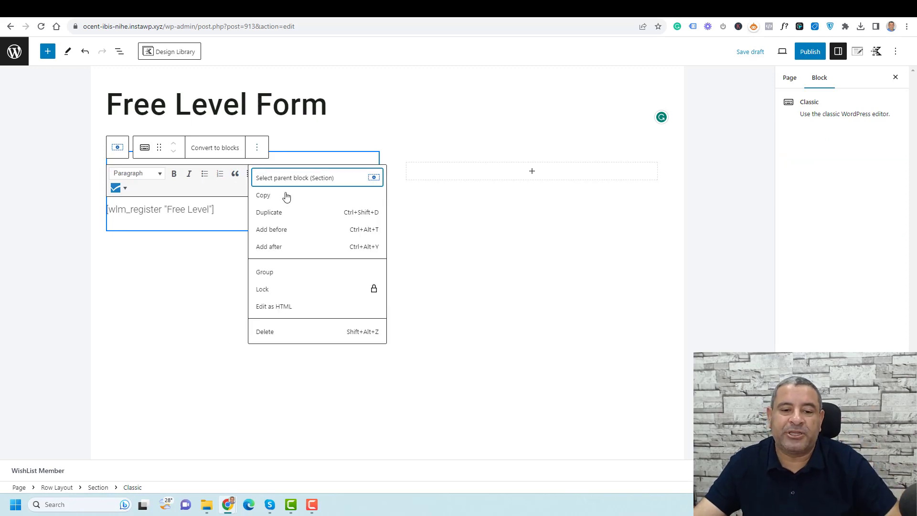
click(304, 253)
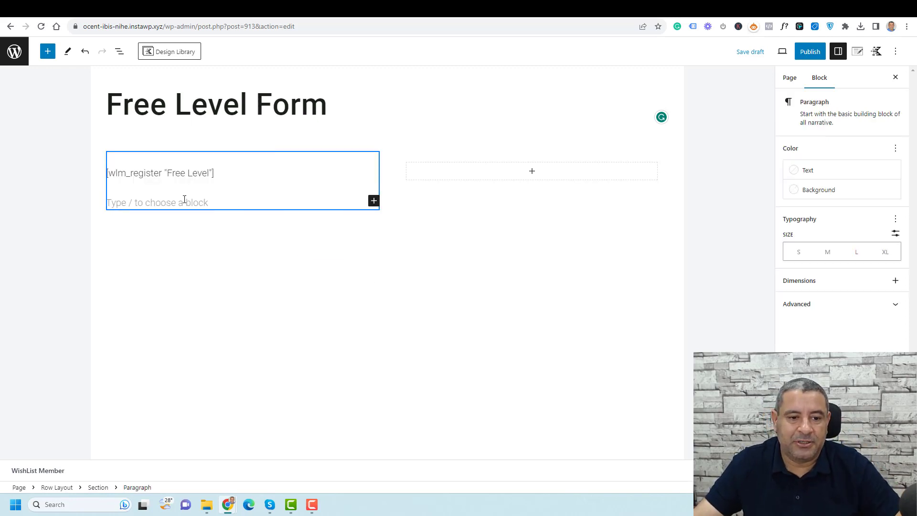
Type 'Signup here', move it above the shortcode, and convert it to a heading
text(S)
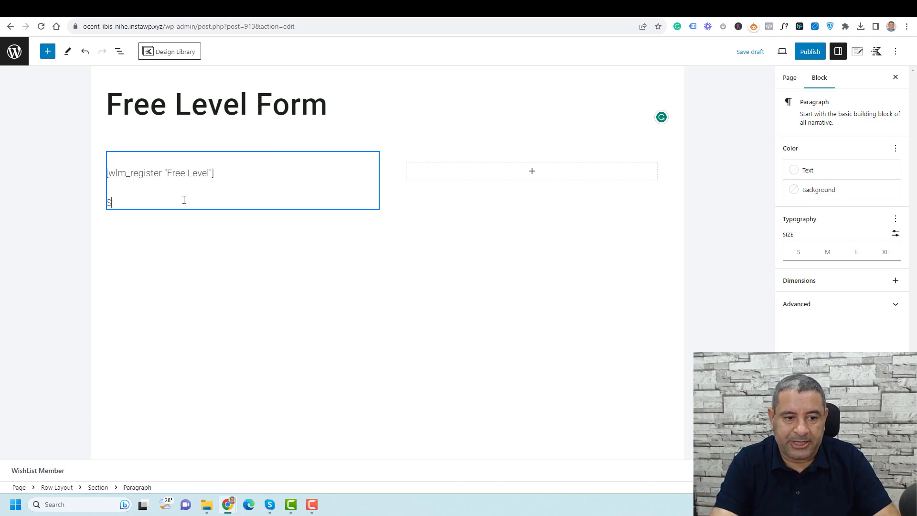
text(ignup)
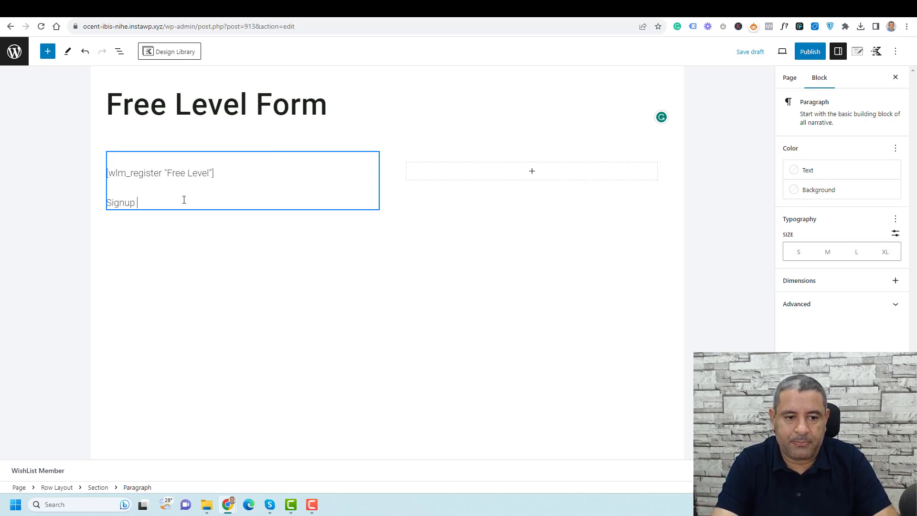
text( here)
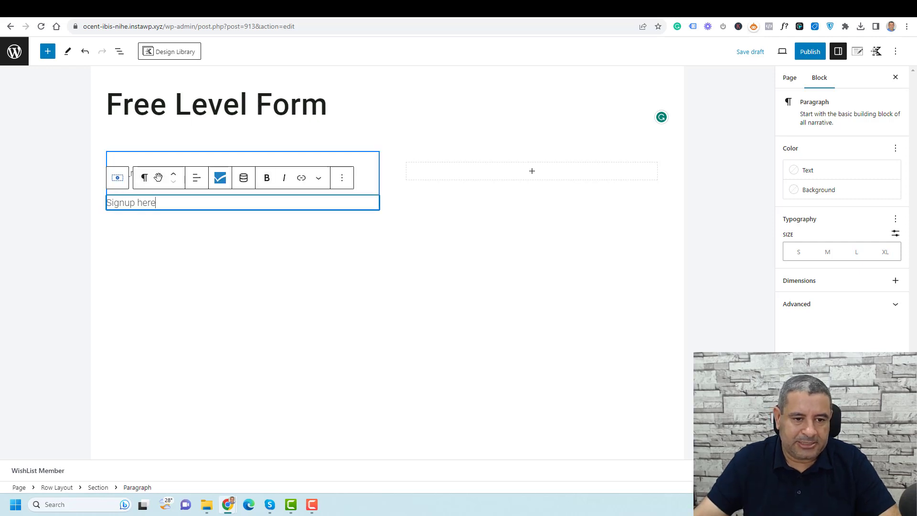
click(173, 177)
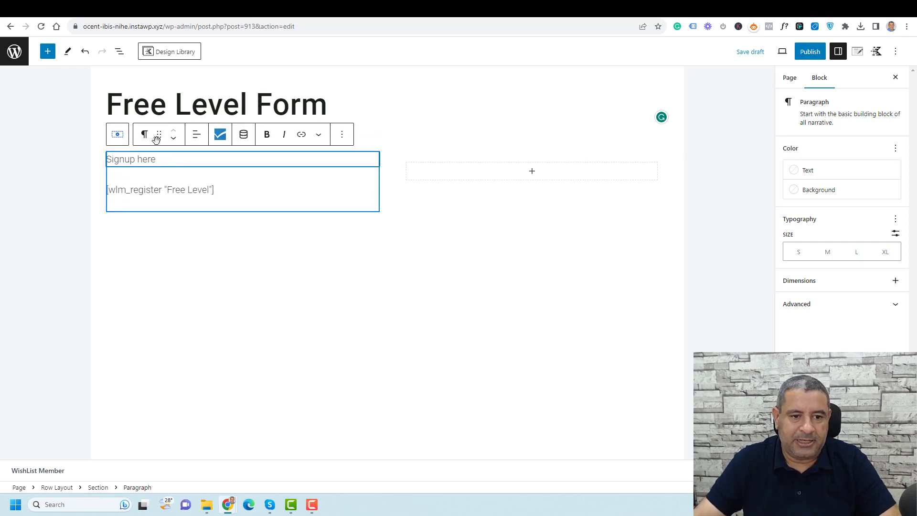
click(153, 137)
click(170, 179)
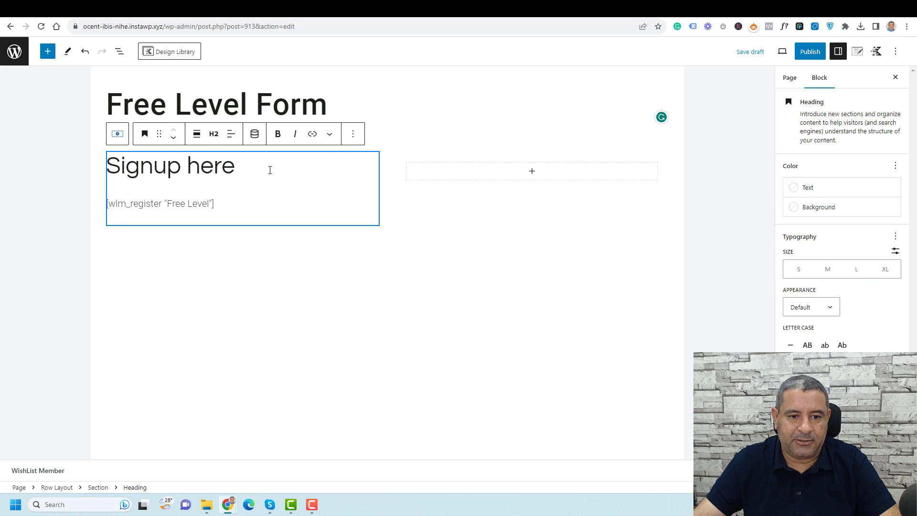
Add the line 'Add correct informaiton' below the Signup here heading
key(Return)
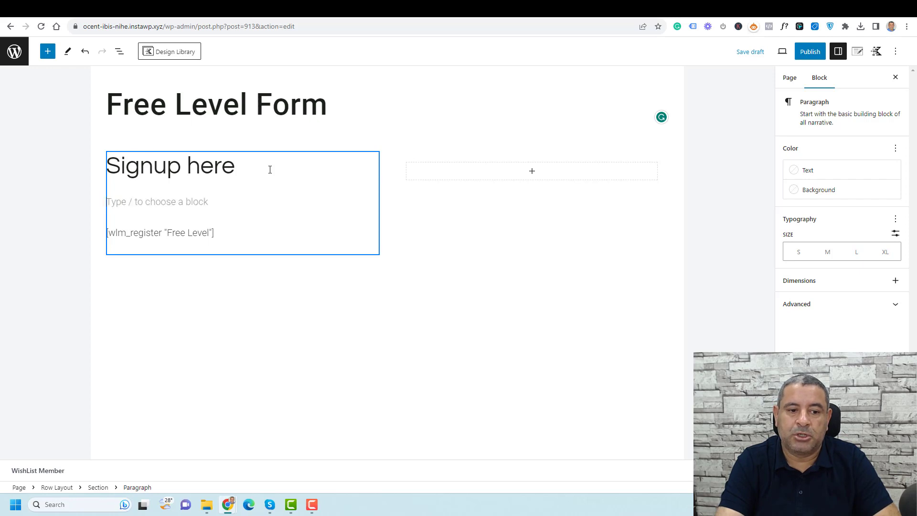
text(Add)
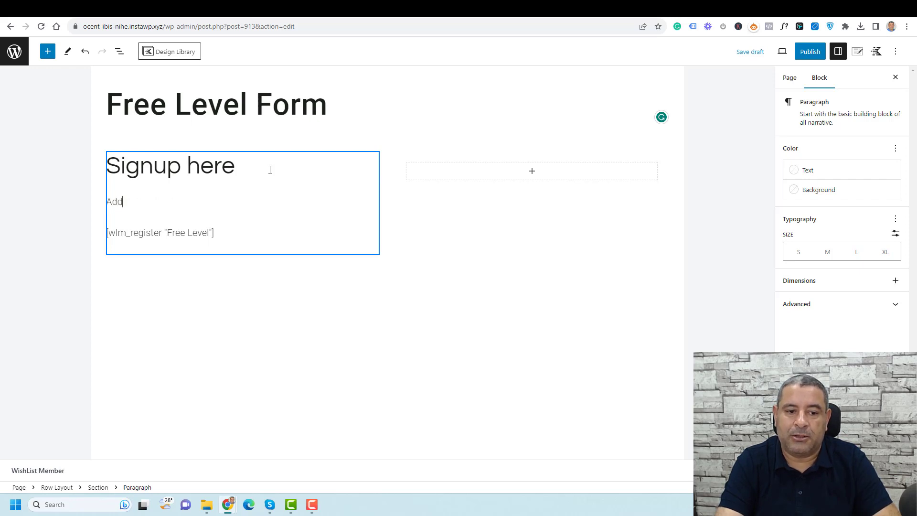
text( correct inform)
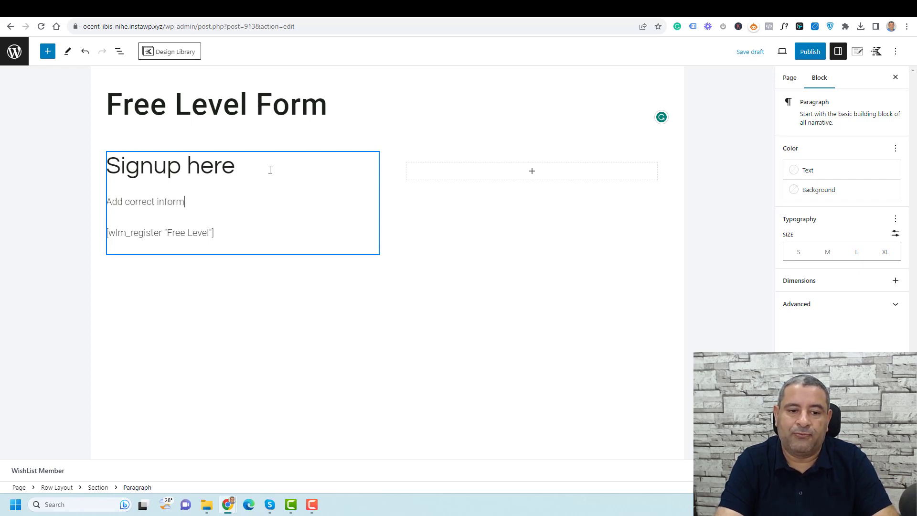
text(aiton)
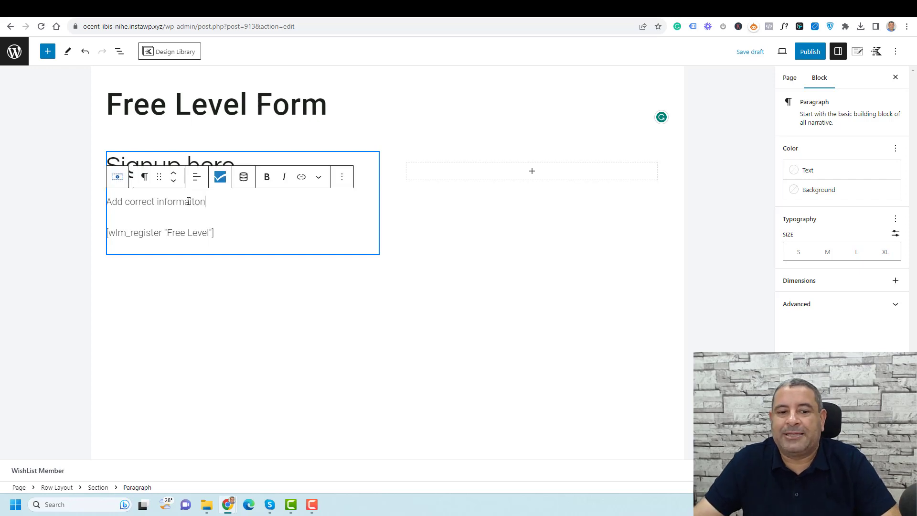
double_click(191, 202)
click(135, 203)
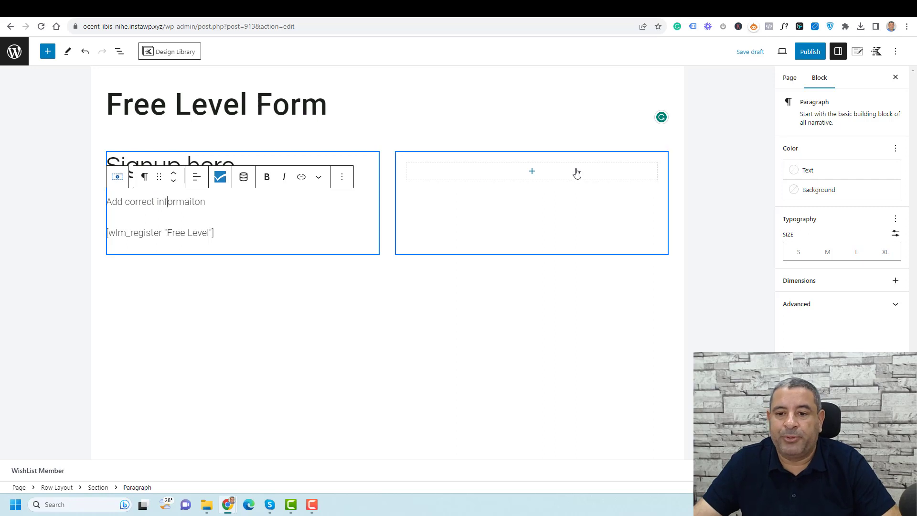
Add an Image (Adv) block with the laptop photo Smart.jpg to the right column
click(555, 169)
text(ima)
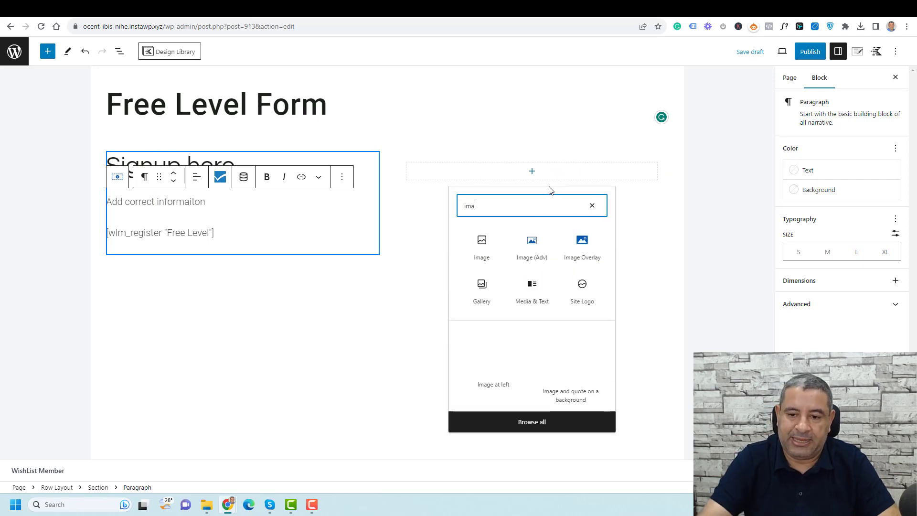
click(549, 242)
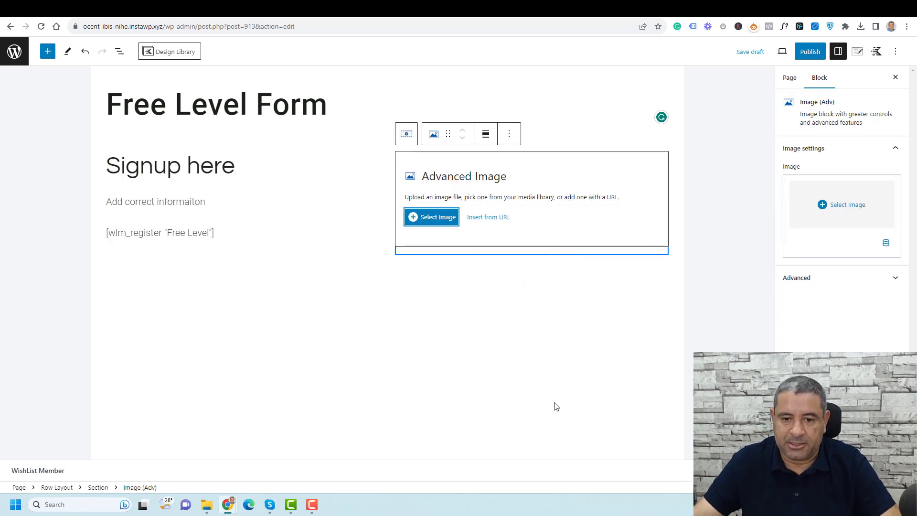
click(421, 217)
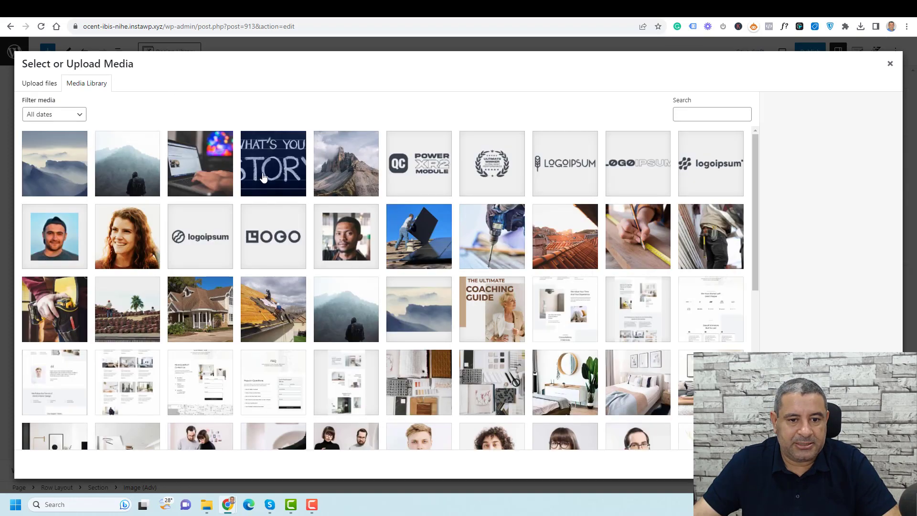
click(203, 180)
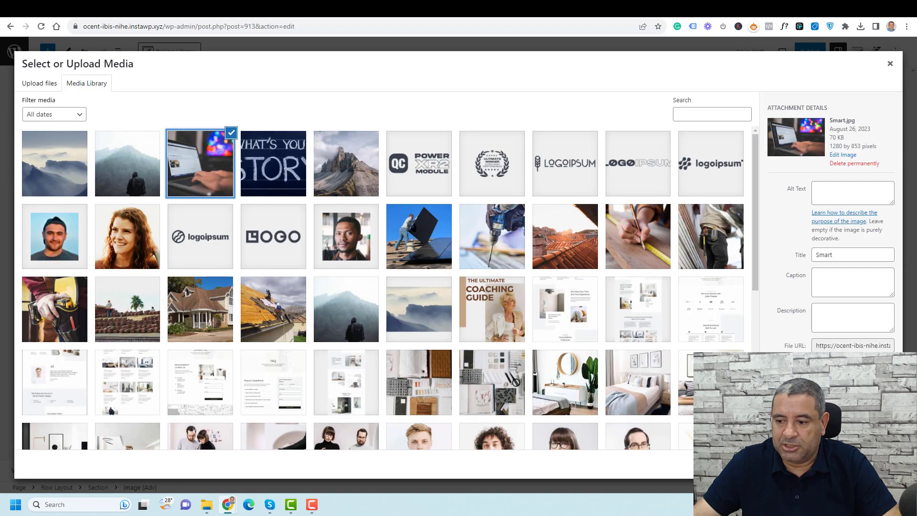
click(871, 464)
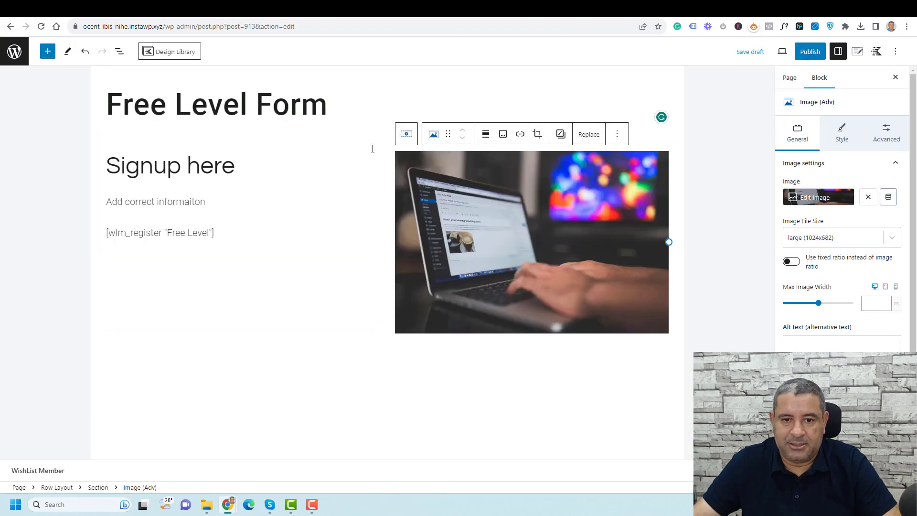
Select the Row Layout in List View and give it a light grey F5F6F8 background
click(374, 148)
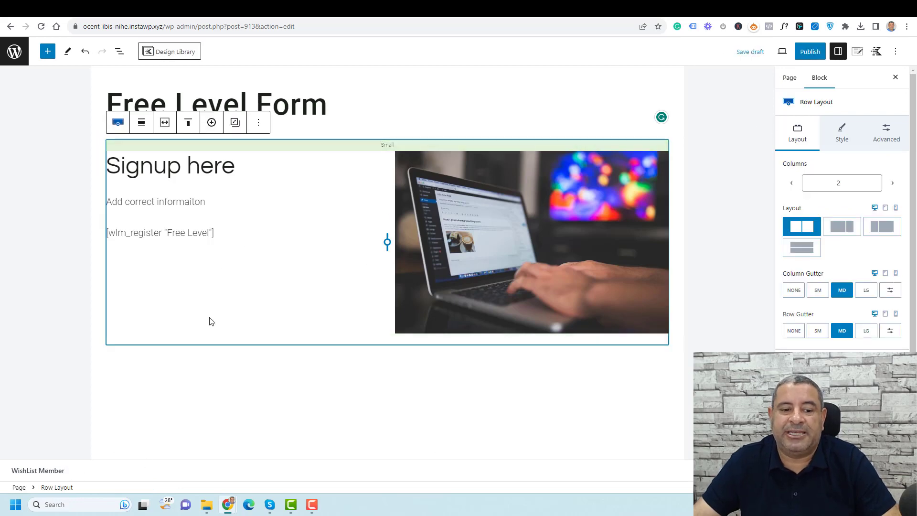
click(223, 324)
click(119, 51)
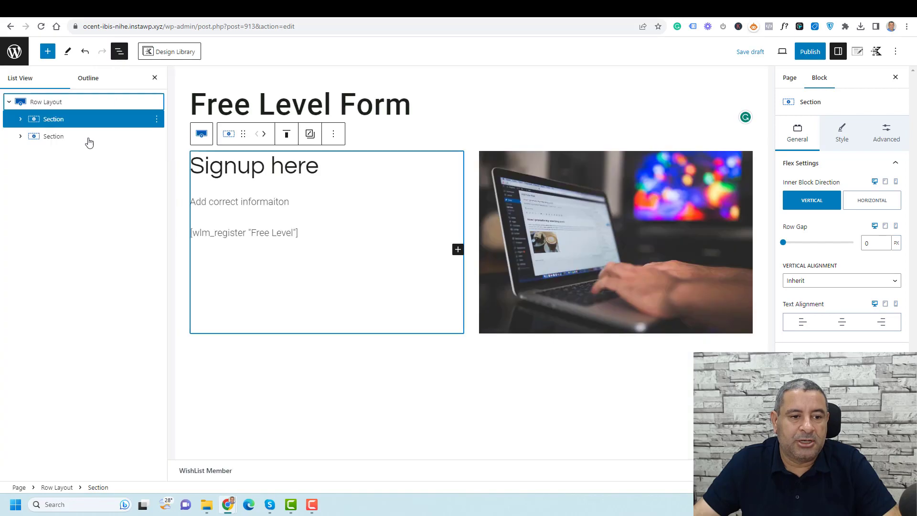
click(72, 103)
click(848, 130)
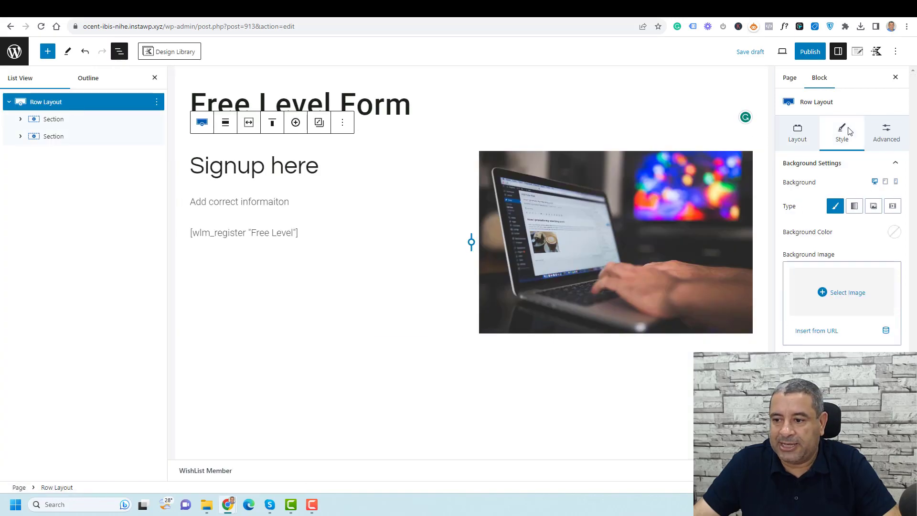
click(895, 232)
click(869, 212)
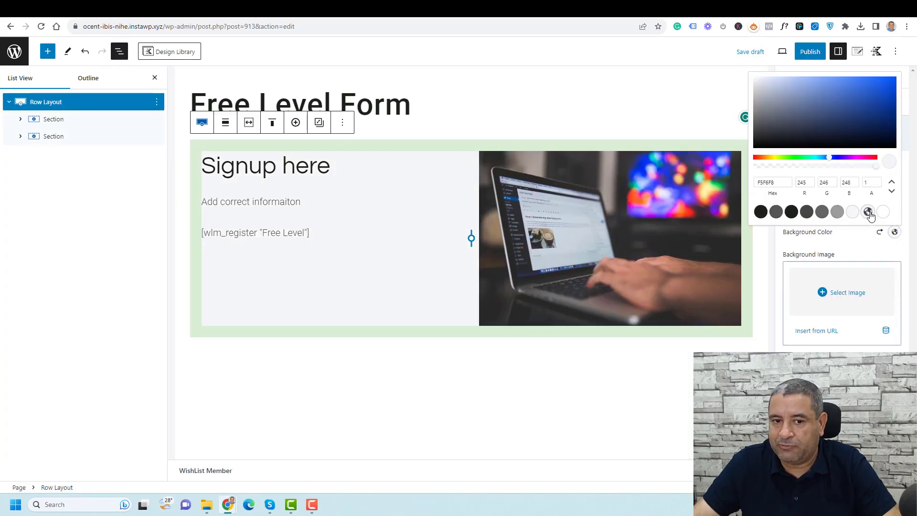
click(870, 248)
Set the row padding to X Large (64px) and start publishing the page
click(883, 141)
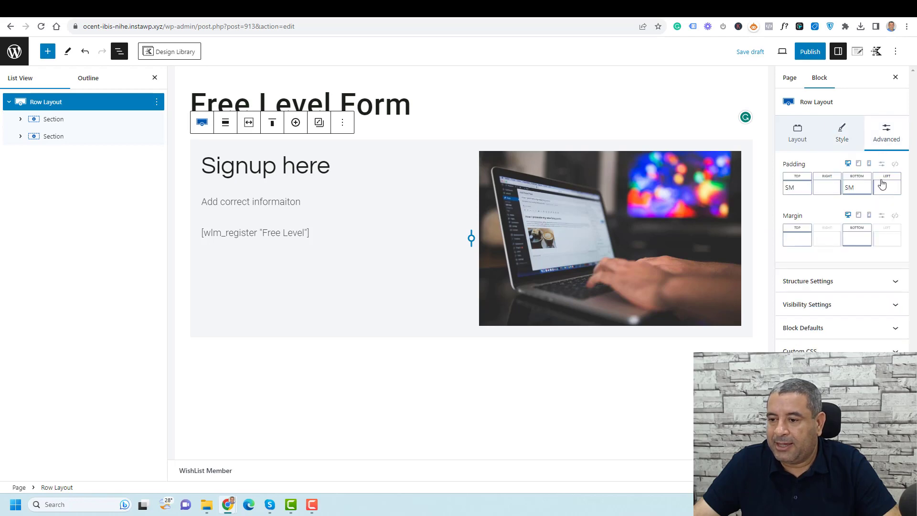
click(883, 165)
click(838, 192)
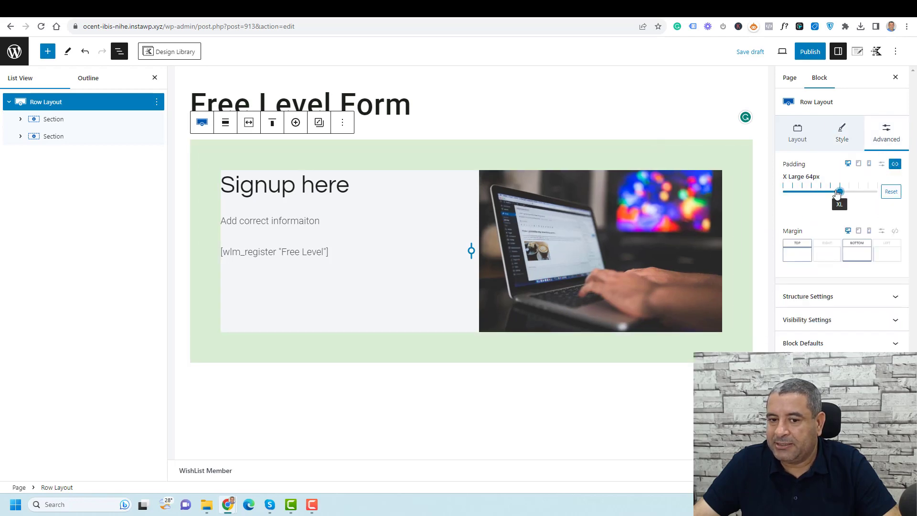
click(810, 51)
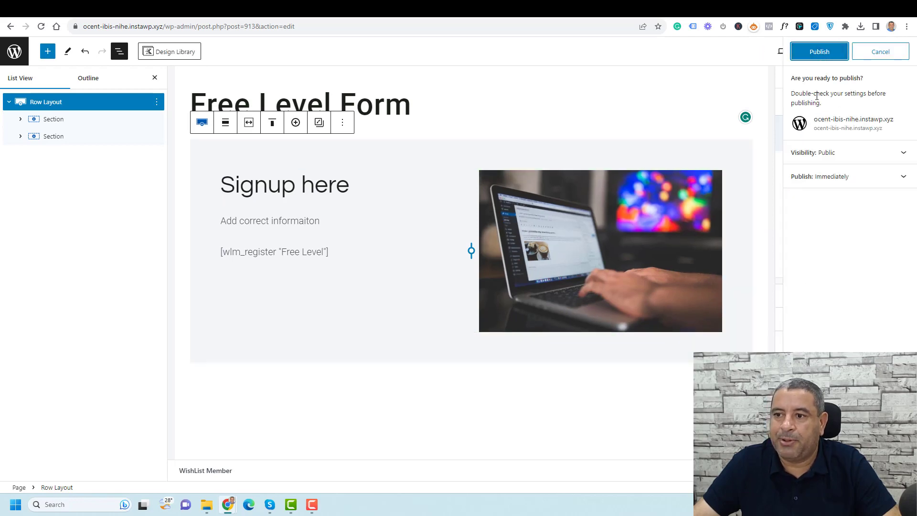
Confirm publishing and open the live page in an incognito window
click(816, 54)
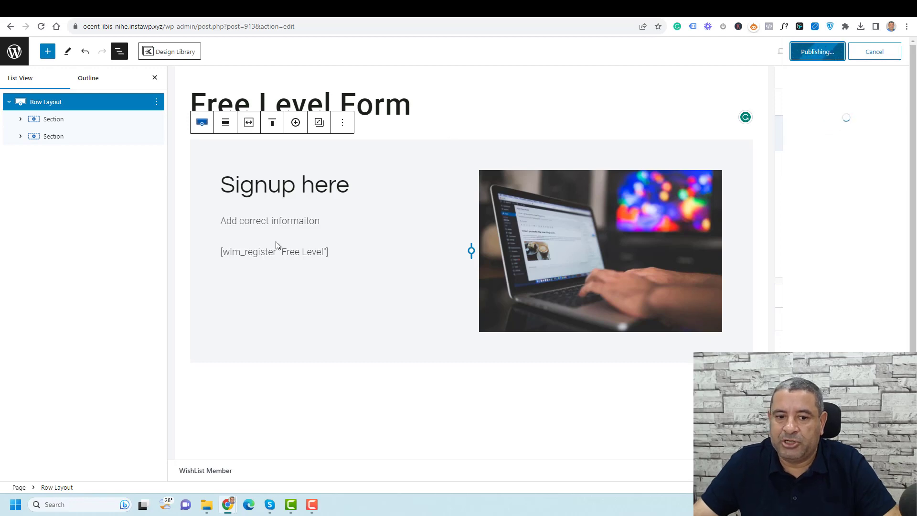
right_click(86, 461)
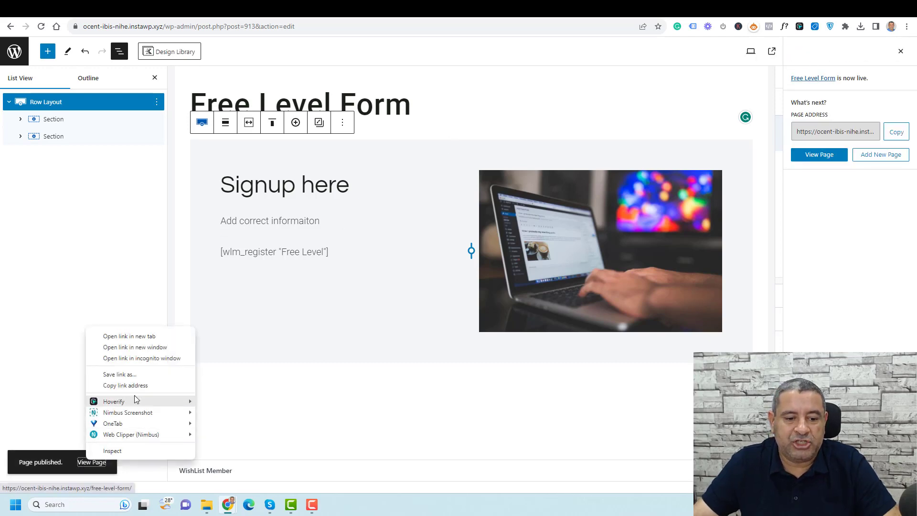
click(153, 359)
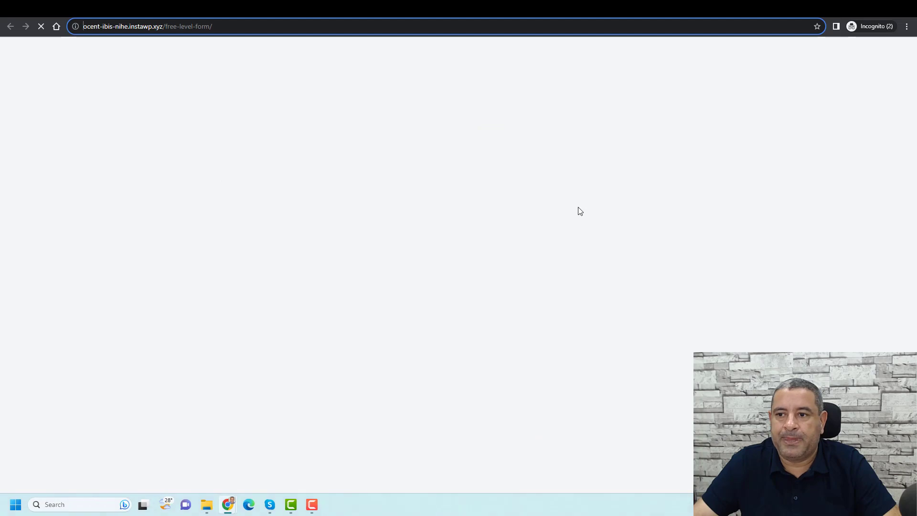
Review the front-end signup form, then return to the Free Level Form editor
scroll(580, 211, down, 5)
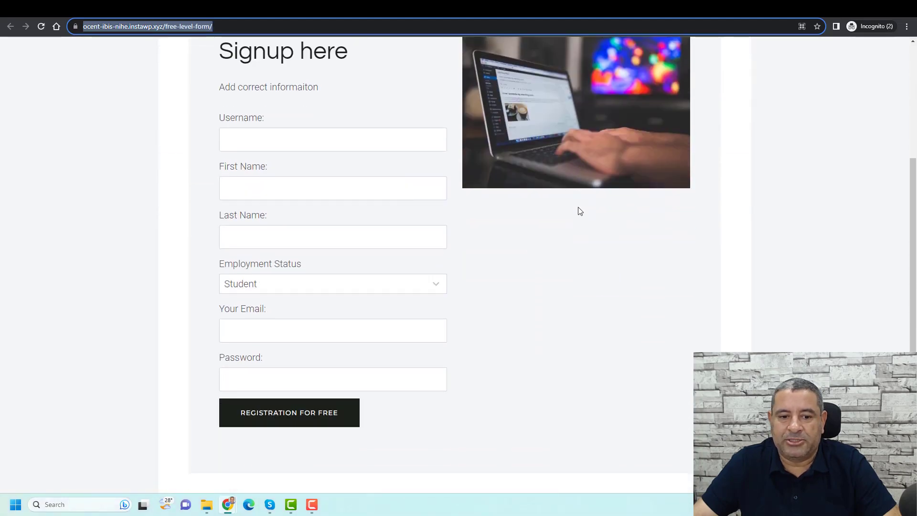
scroll(579, 206, up, 3)
scroll(375, 207, down, 2)
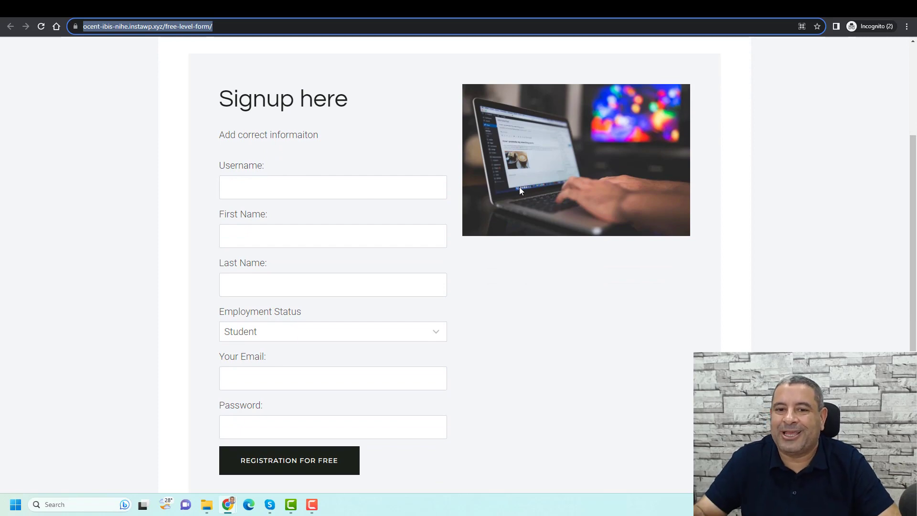
key(alt+Tab)
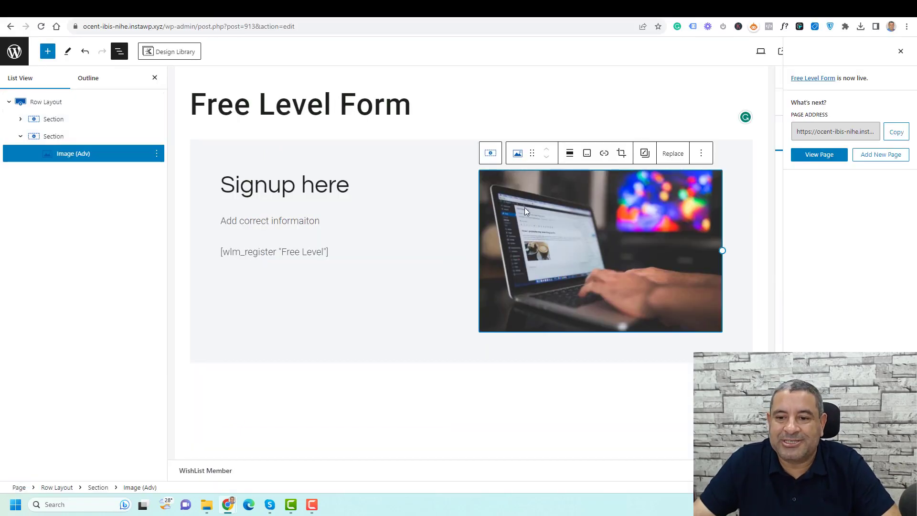
Reduce the Row Layout from two columns to one
click(98, 102)
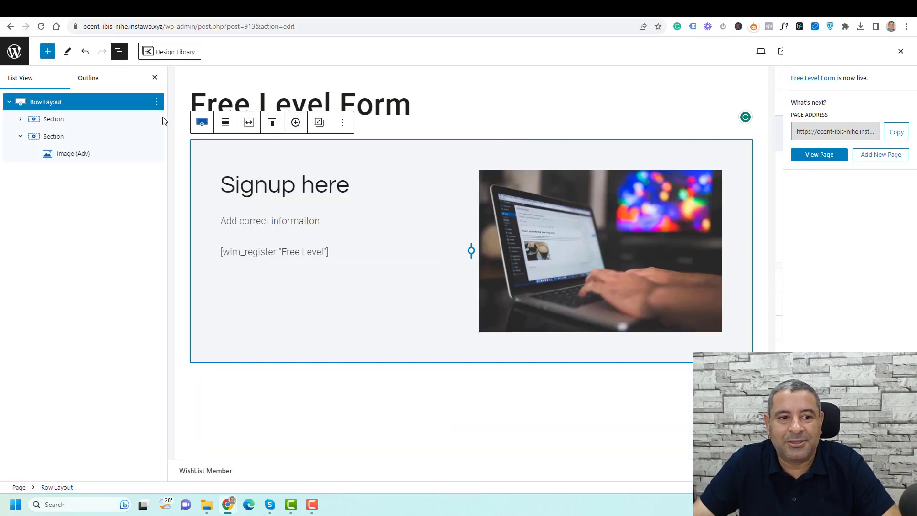
click(903, 54)
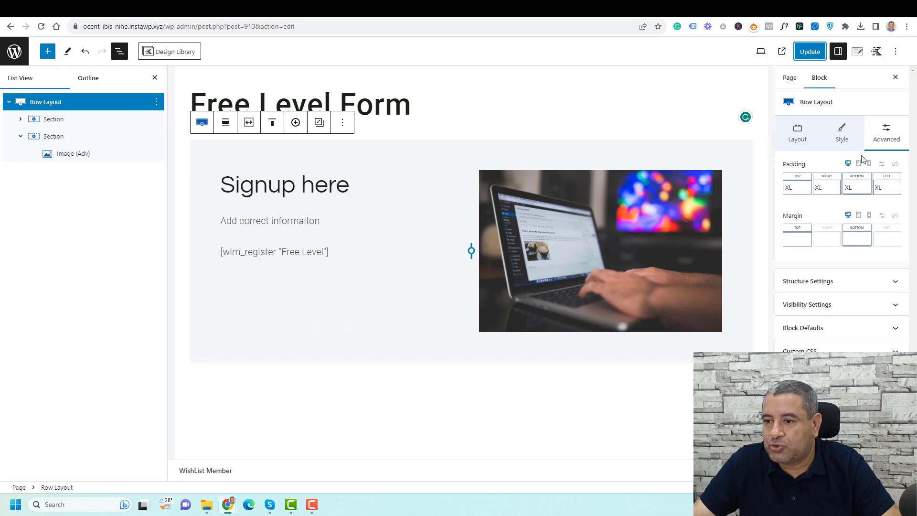
click(803, 142)
click(792, 183)
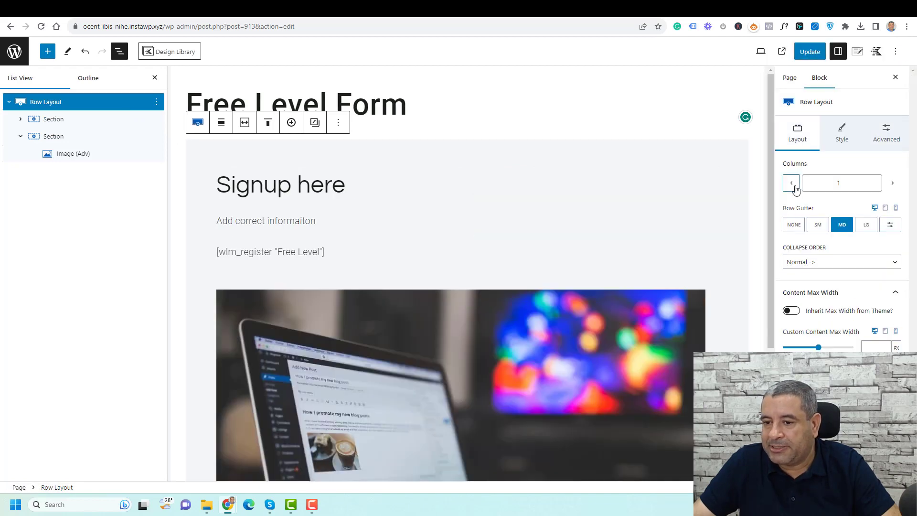
Delete the laptop Image (Adv) block, update the page, and reload the live page
click(511, 339)
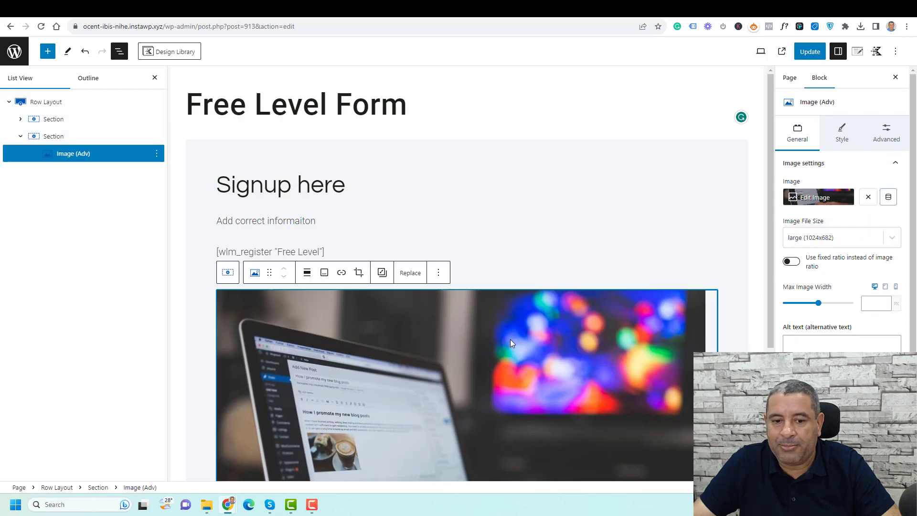
click(438, 272)
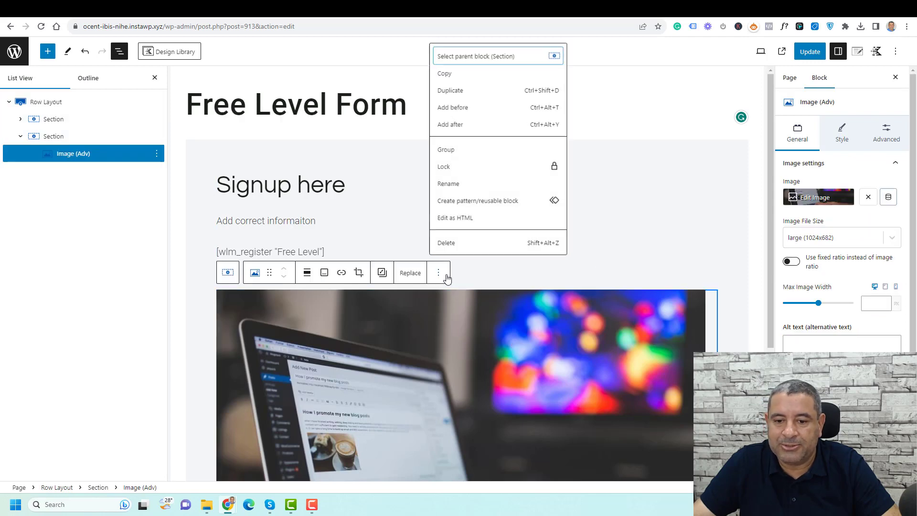
click(470, 249)
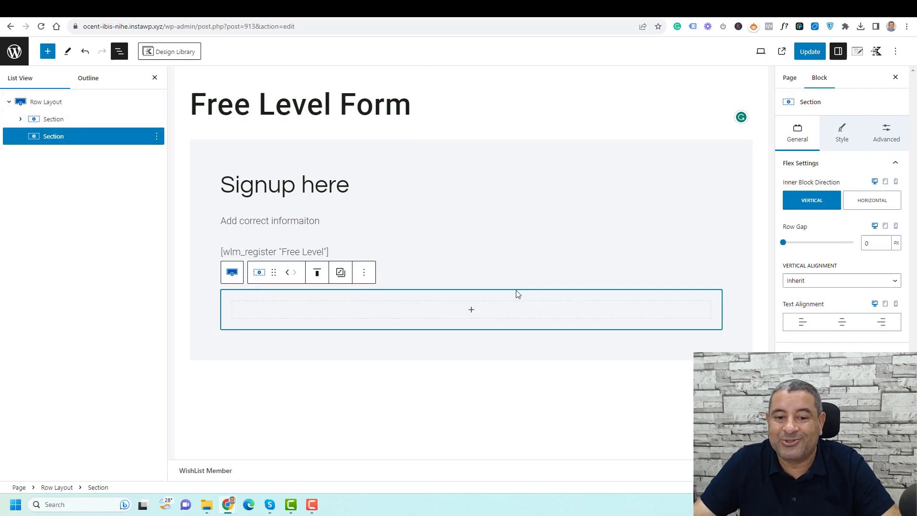
click(801, 56)
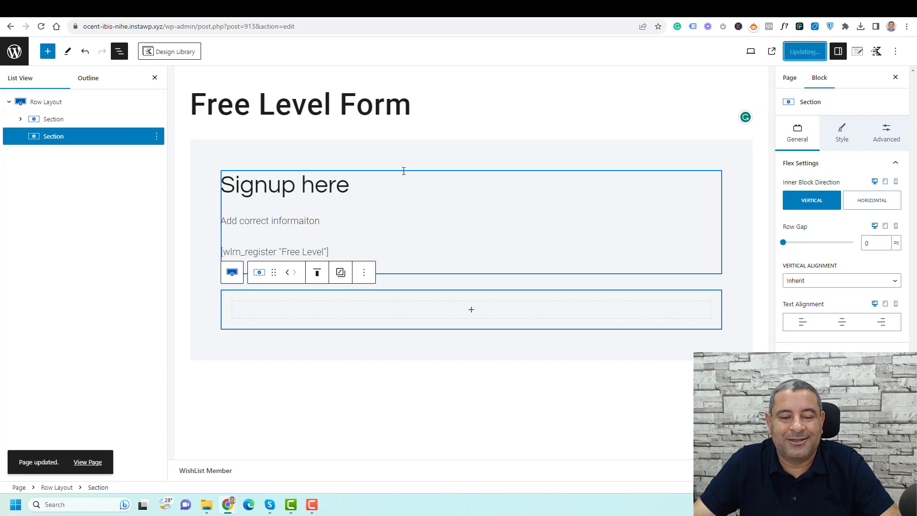
key(alt+Tab)
click(43, 29)
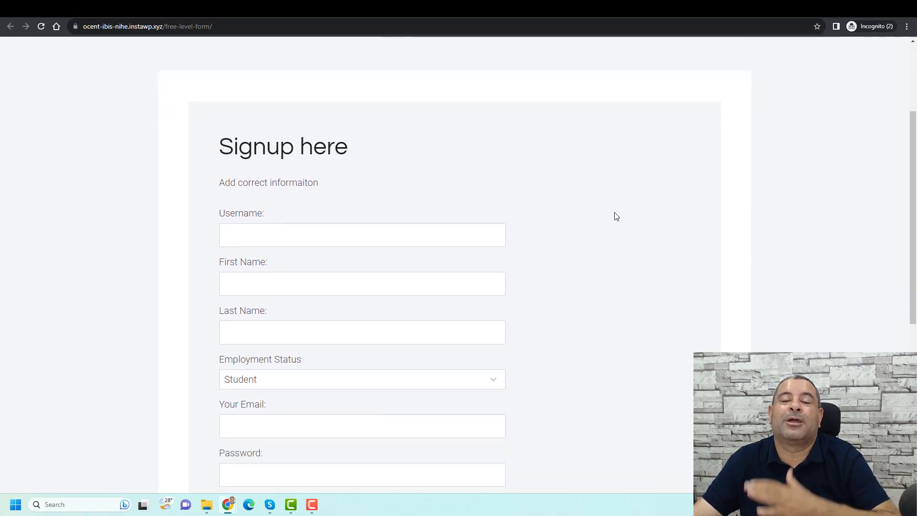
Enter username 'user' and the member's first and last names
scroll(615, 216, down, 2)
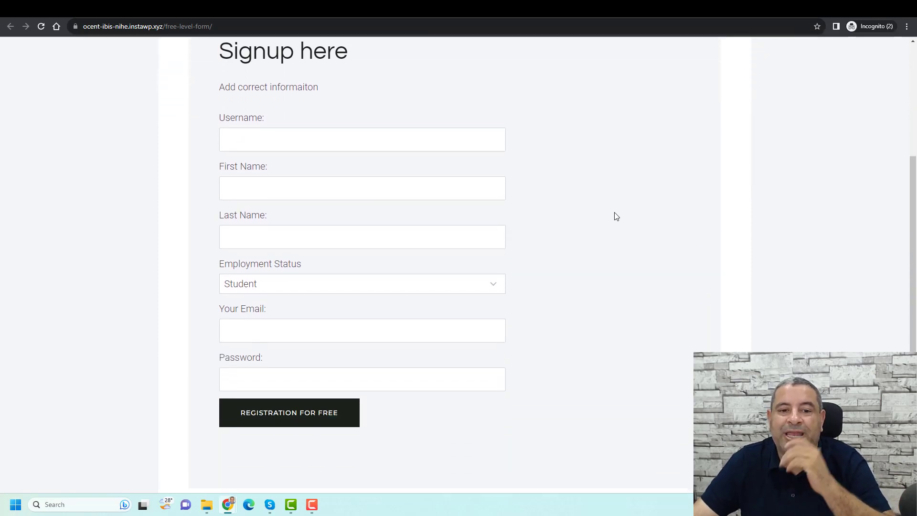
click(430, 143)
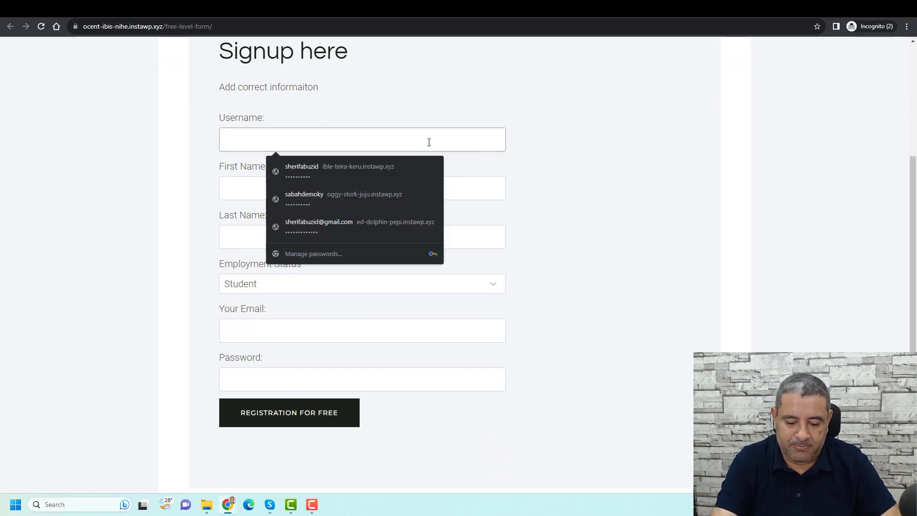
text(username)
key(Tab)
text(sherigf)
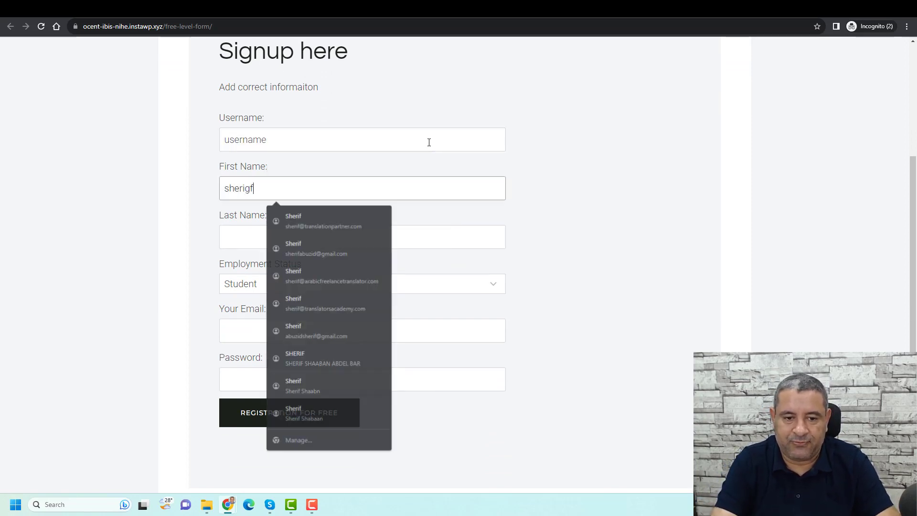
key(Tab)
text(sa)
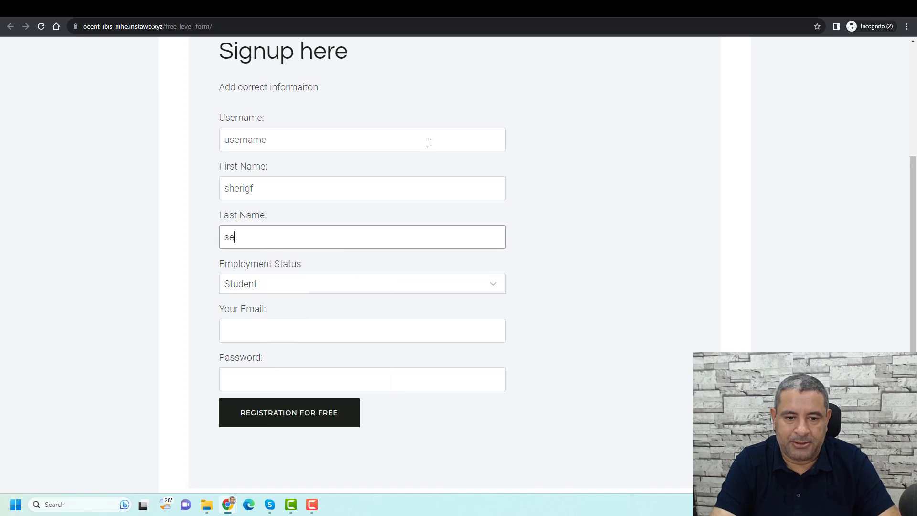
key(BackSpace)
text(herif)
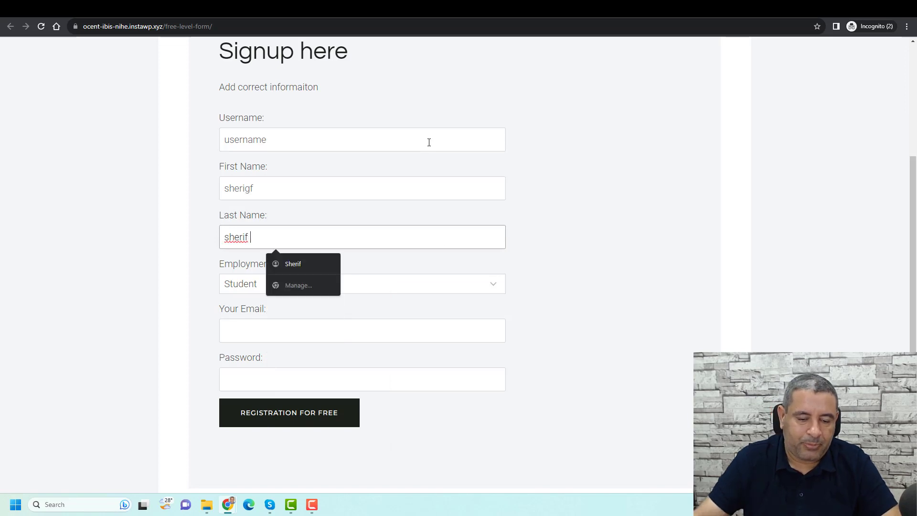
Choose Emplyee as employment status, pick the suggested e-mail, and enter a six-character password
click(350, 285)
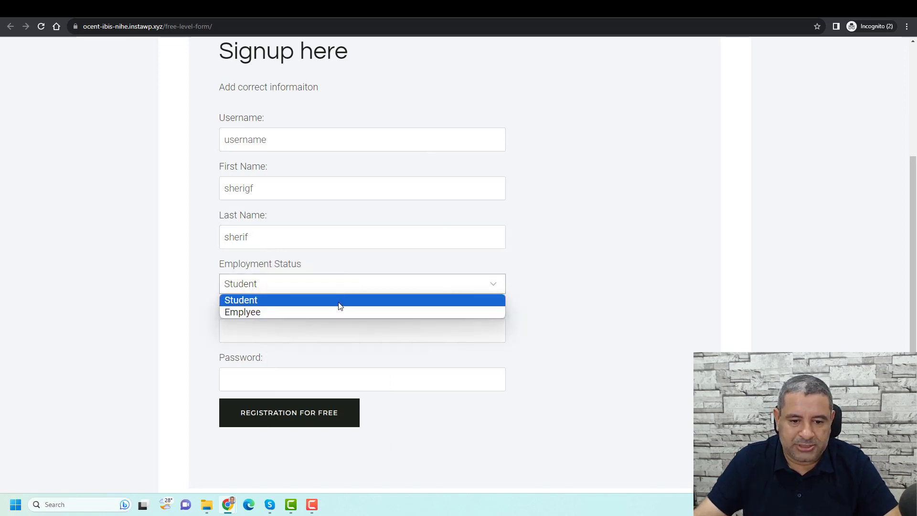
click(338, 309)
click(386, 329)
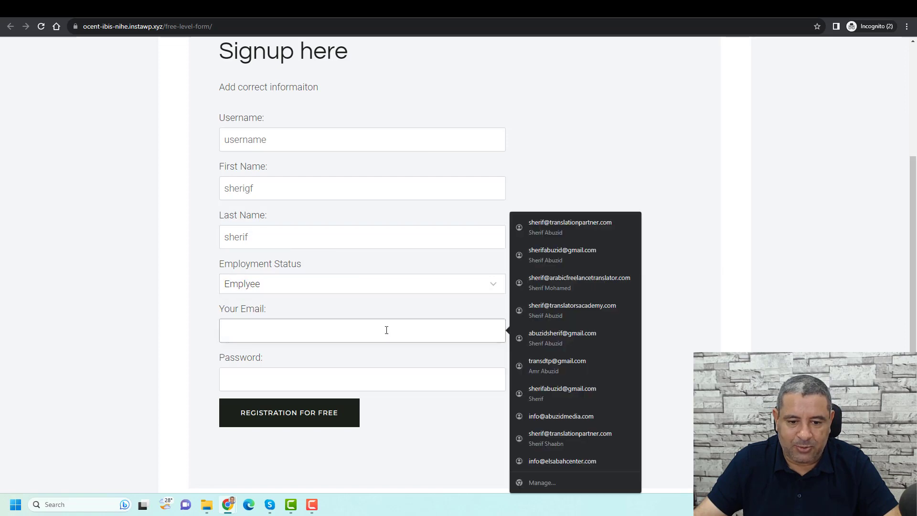
text(sd)
click(325, 354)
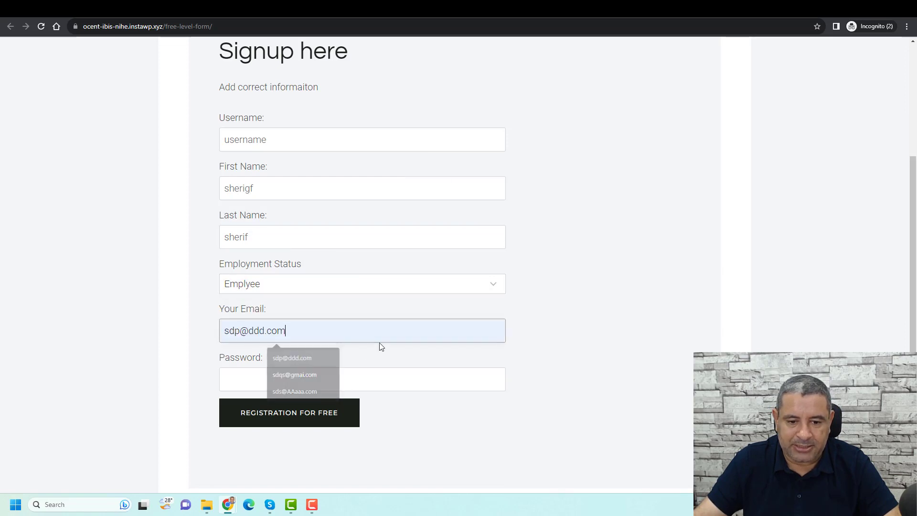
click(385, 380)
text(123456)
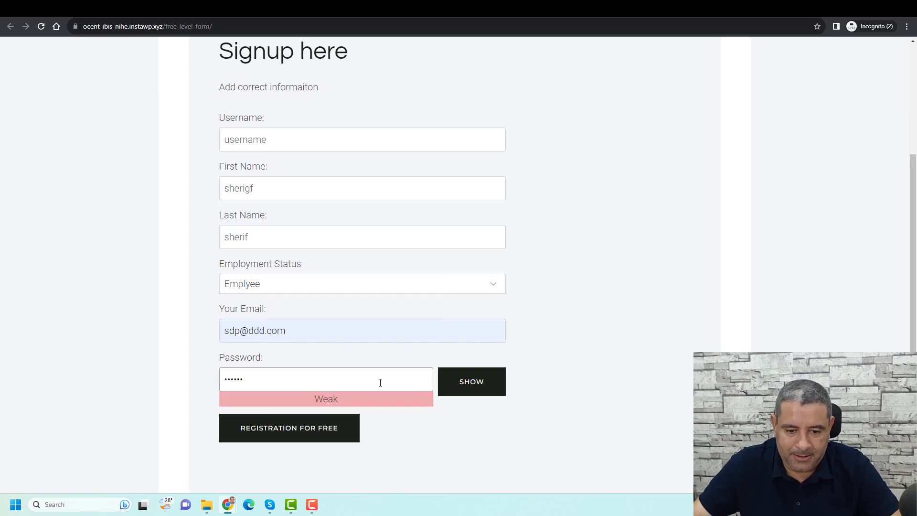
Submit registration, then replace the rejected short password with an 8-character one and resubmit
click(315, 432)
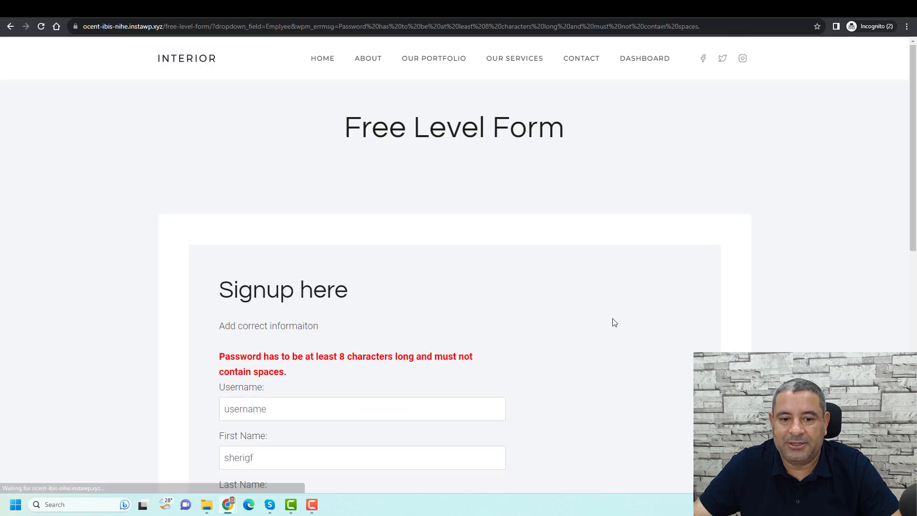
scroll(615, 323, down, 4)
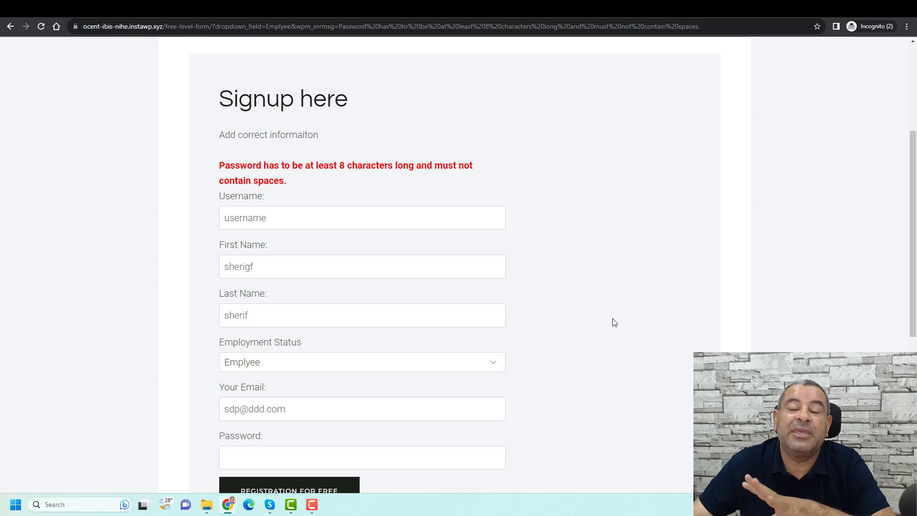
scroll(613, 322, down, 2)
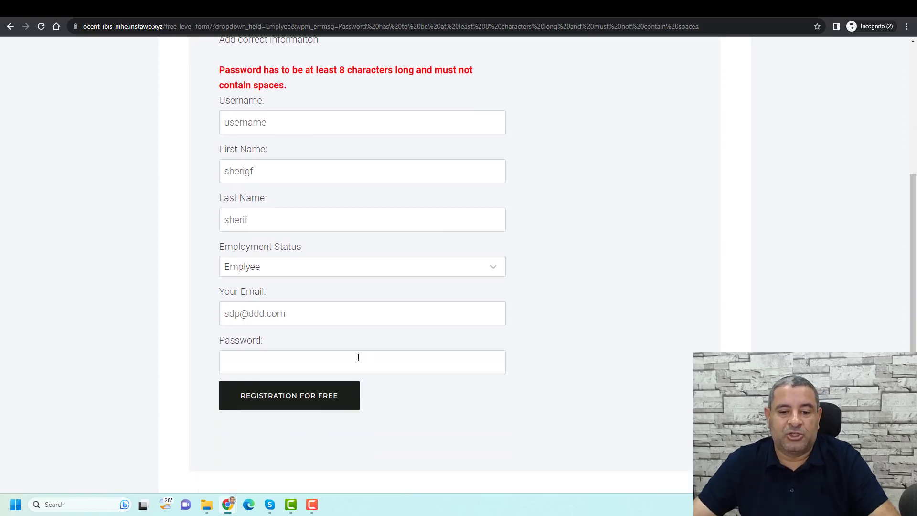
click(386, 361)
text(1234567)
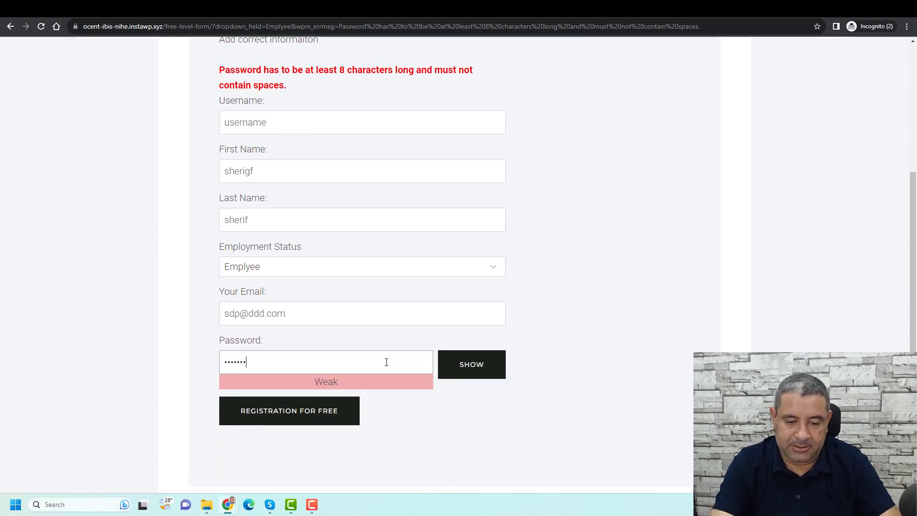
text(8)
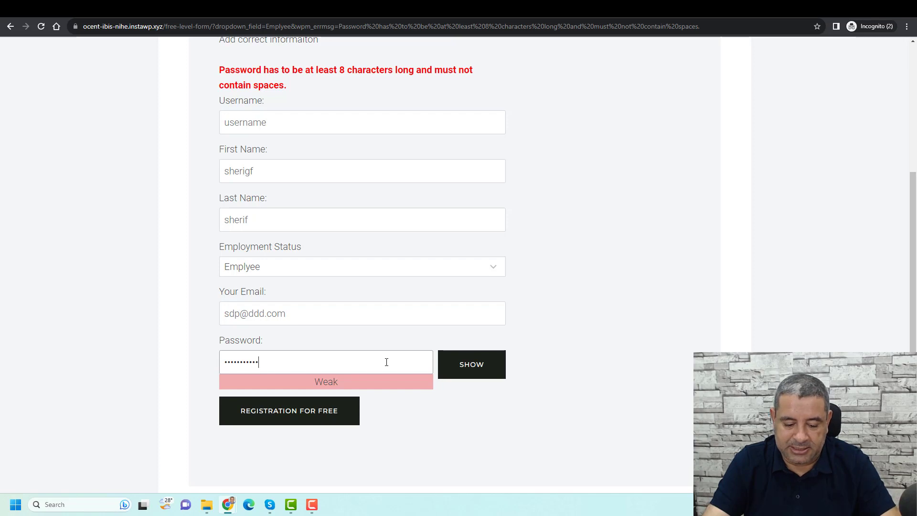
click(295, 420)
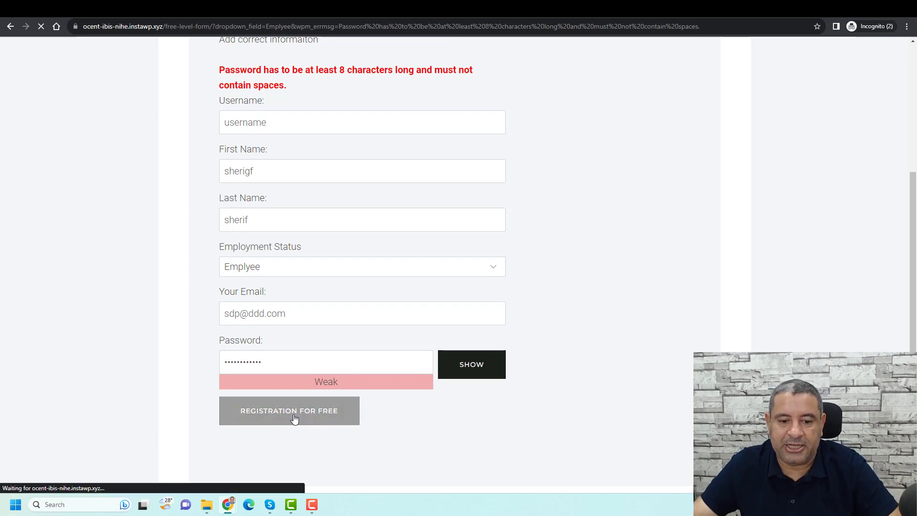